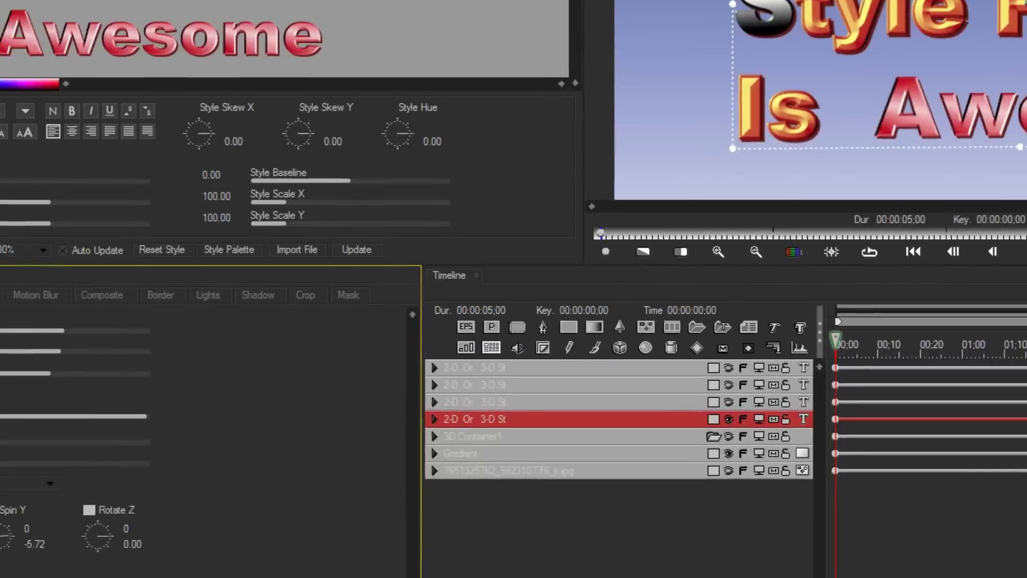
# Step: Browse the list of .b2d style libraries, then close it without changing the library
pyautogui.click(61, 280)
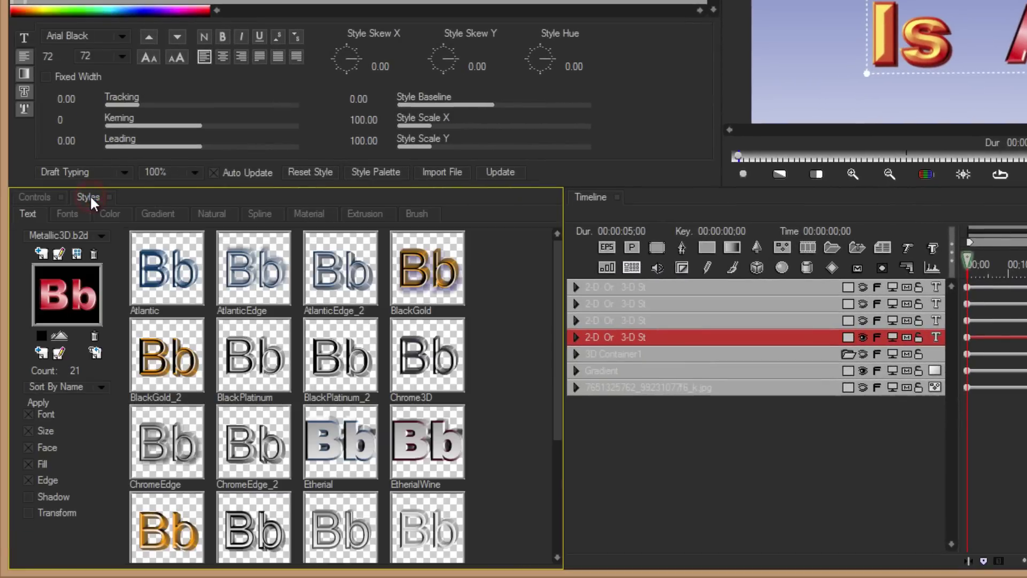
pyautogui.click(102, 239)
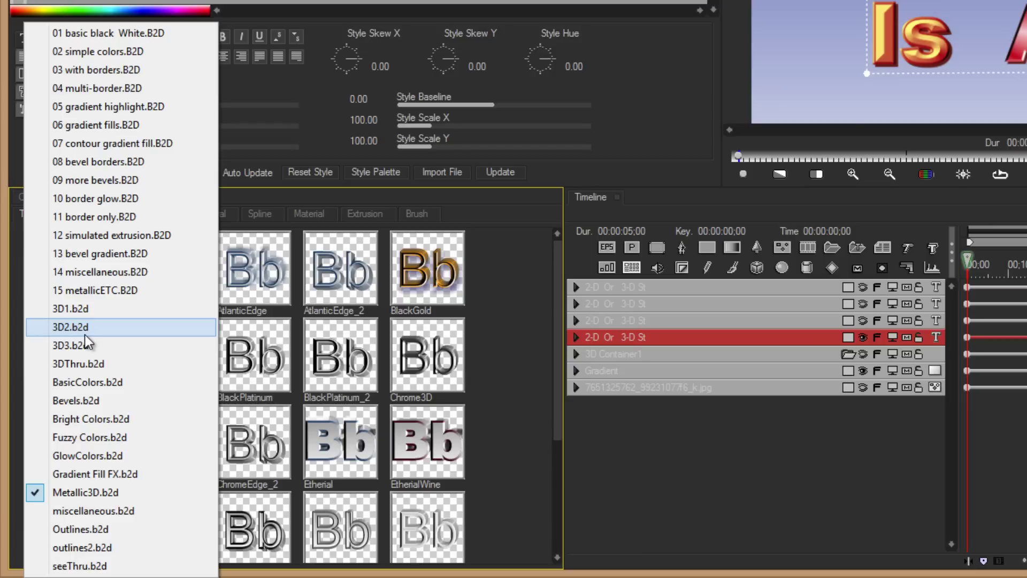
pyautogui.press('Escape')
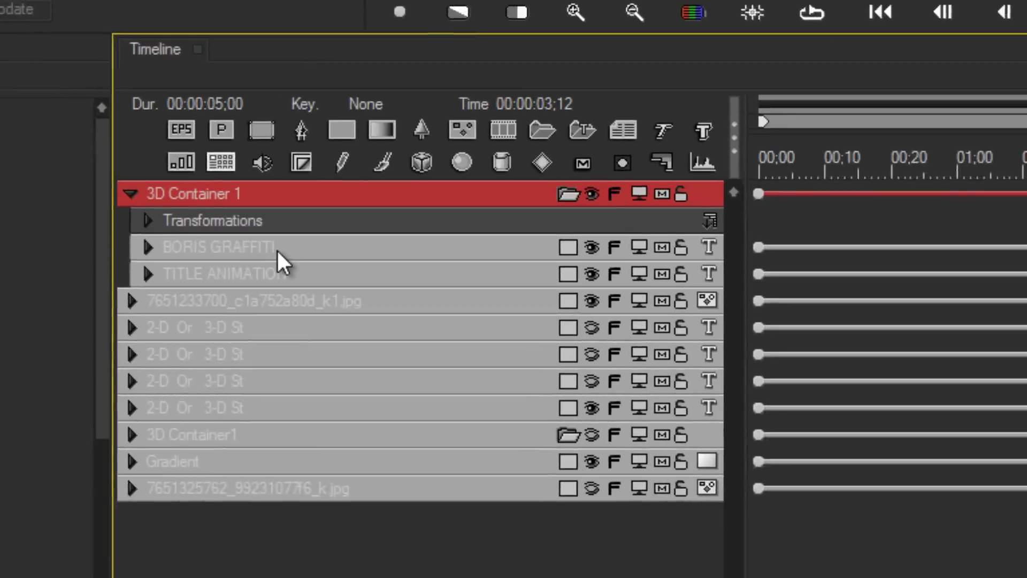
# Step: Apply BlackGold_2 to the BORIS GRAFFITI title and exclude Size from applied style attributes
pyautogui.click(324, 176)
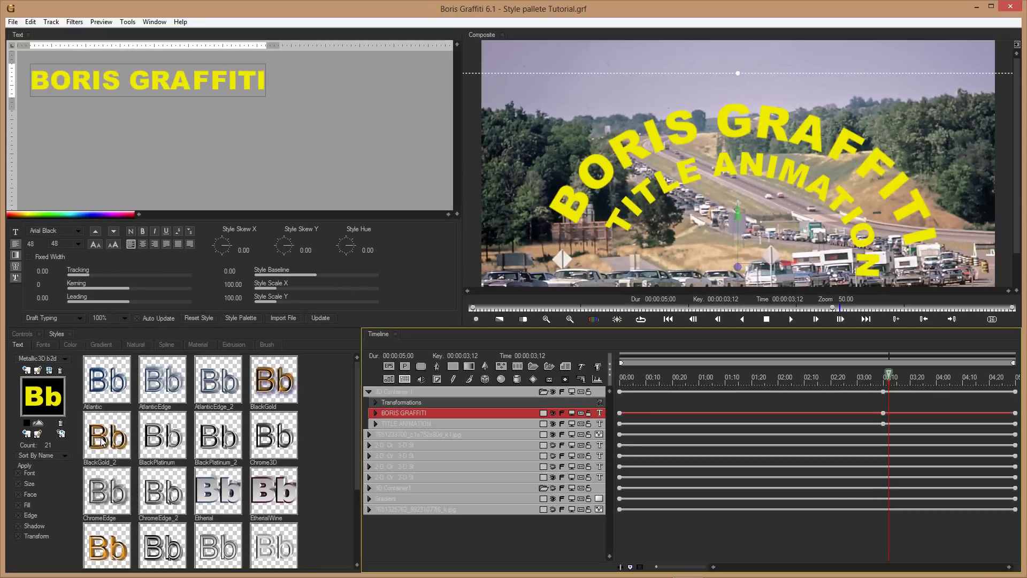
pyautogui.click(225, 375)
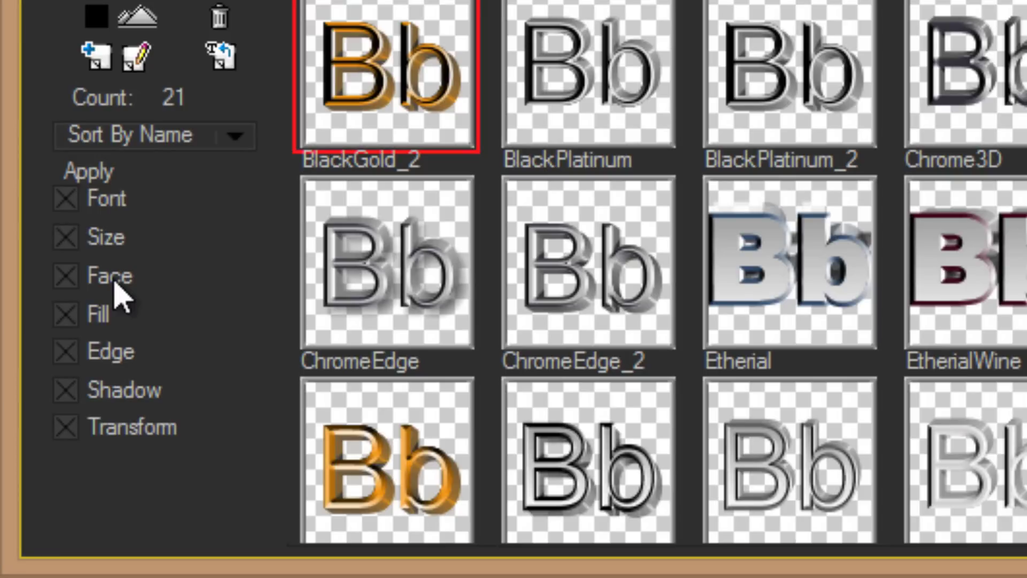
pyautogui.click(68, 249)
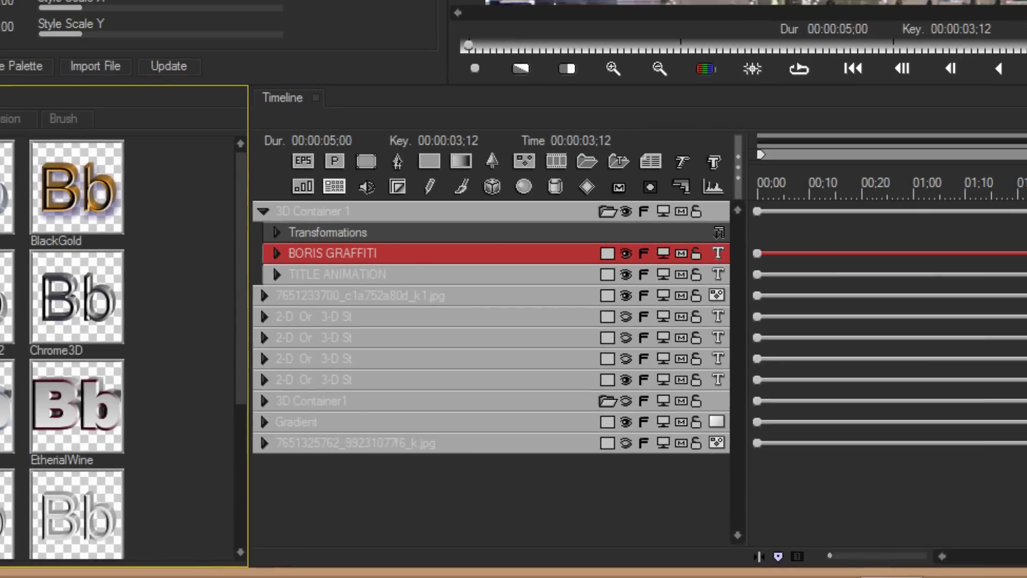
# Step: Give TITLE ANIMATION the BlackGold_2 style at its 48-point size, then select 3D Container 1
pyautogui.click(374, 274)
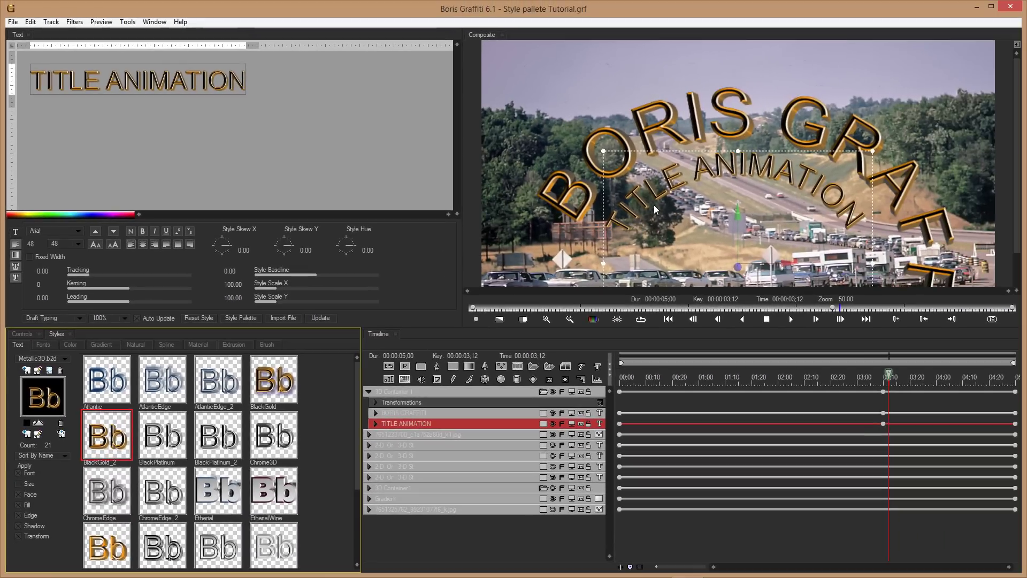
pyautogui.click(473, 391)
# Step: Delete 3D Container 1, hide the highway photo and styled title, and select the plain title track
pyautogui.rightClick(473, 391)
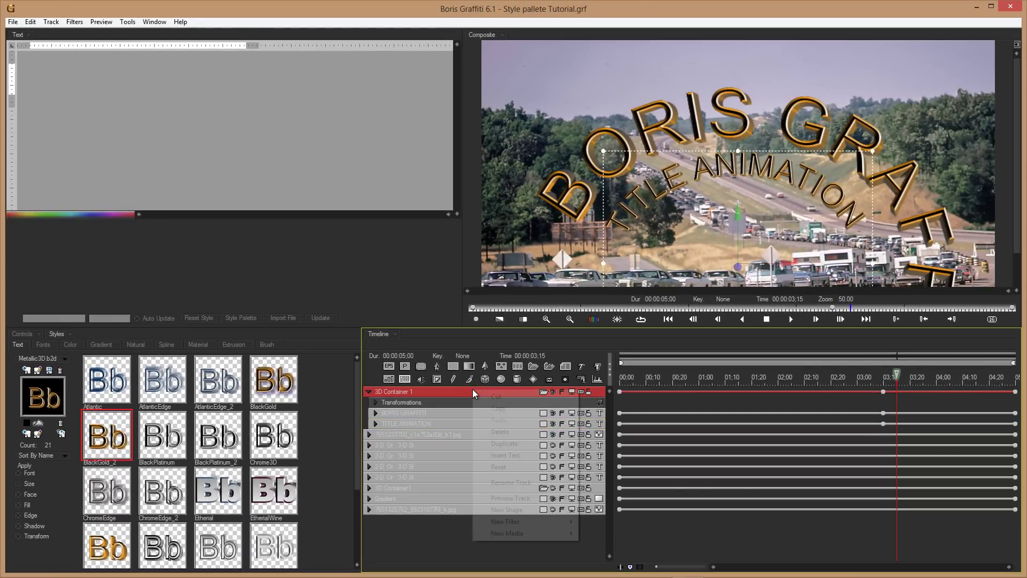
pyautogui.click(507, 431)
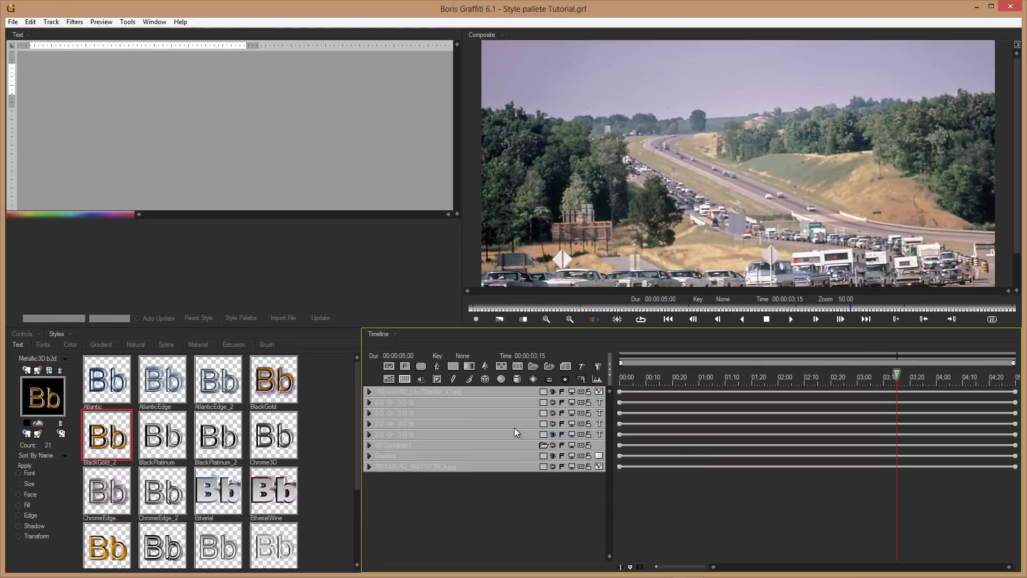
pyautogui.click(553, 392)
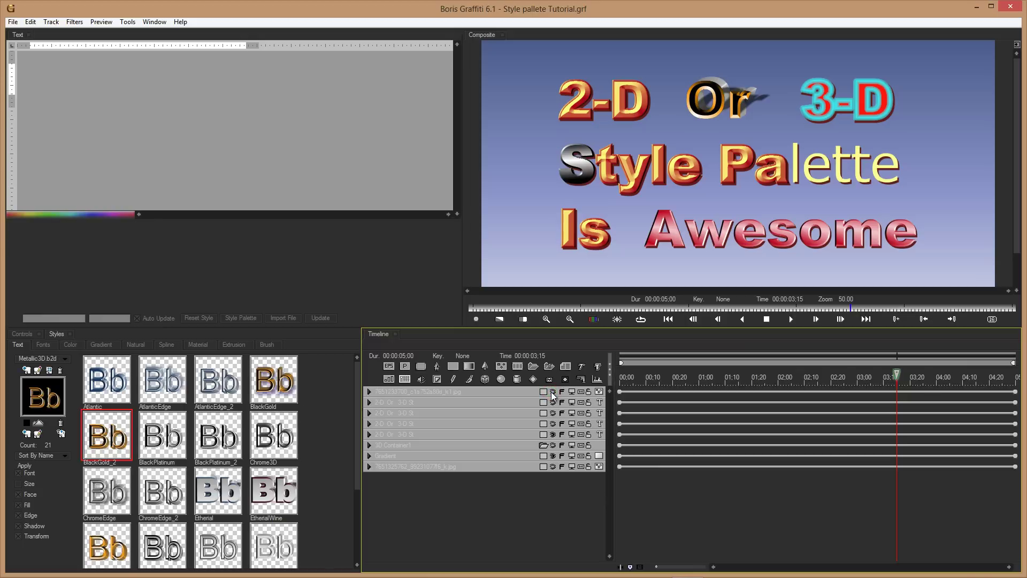
pyautogui.click(554, 402)
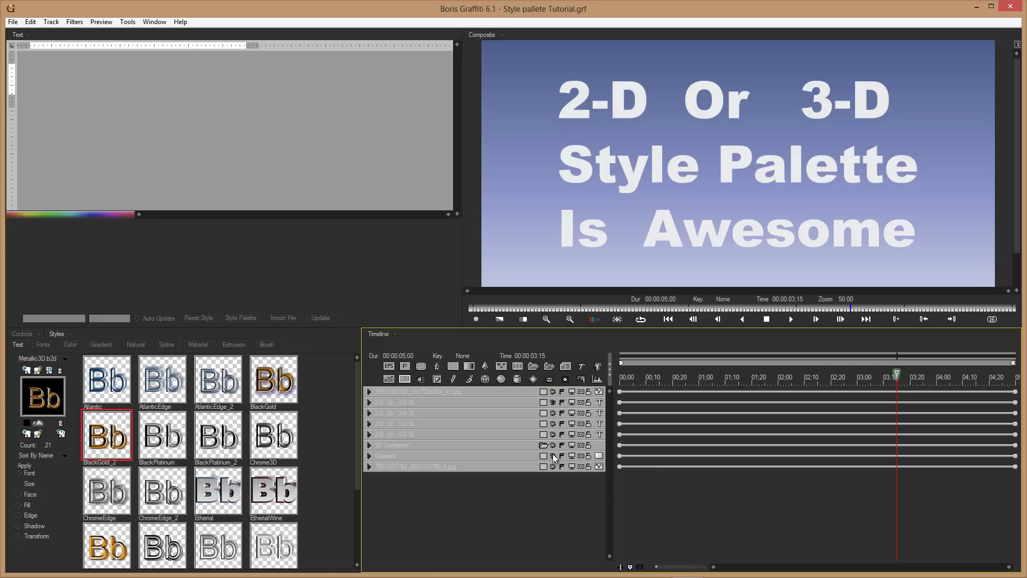
pyautogui.click(485, 402)
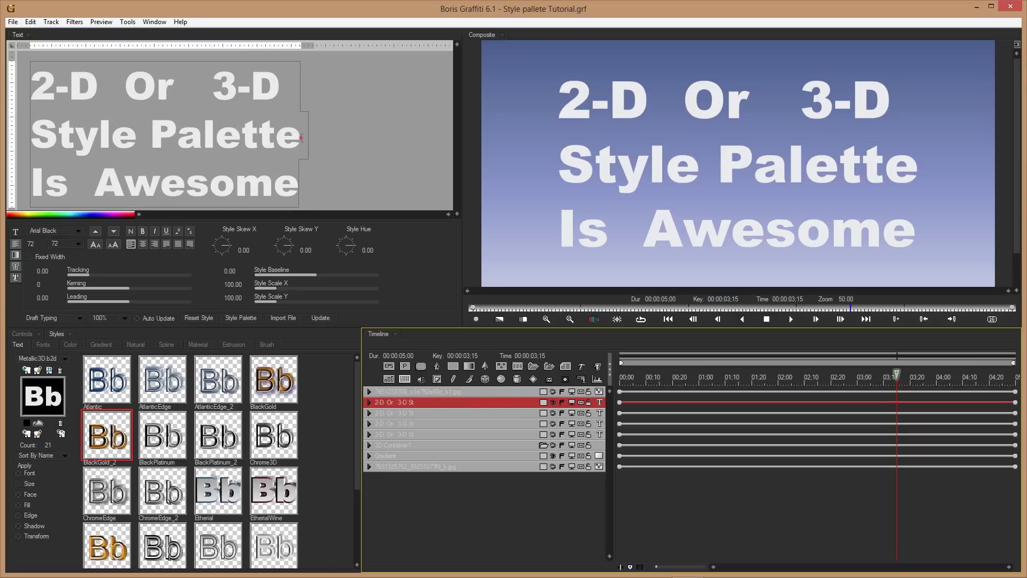
# Step: Apply BlackGold to the word 'Palette' and AtlanticEdge to the 'A' of 'Awesome'
pyautogui.moveTo(301, 138); pyautogui.dragTo(150, 137)
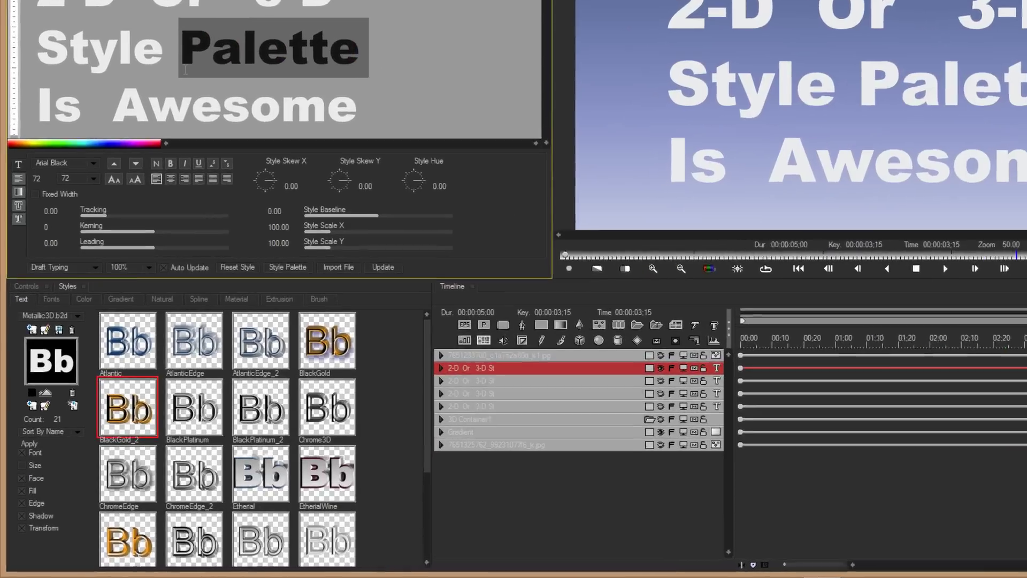
pyautogui.click(318, 347)
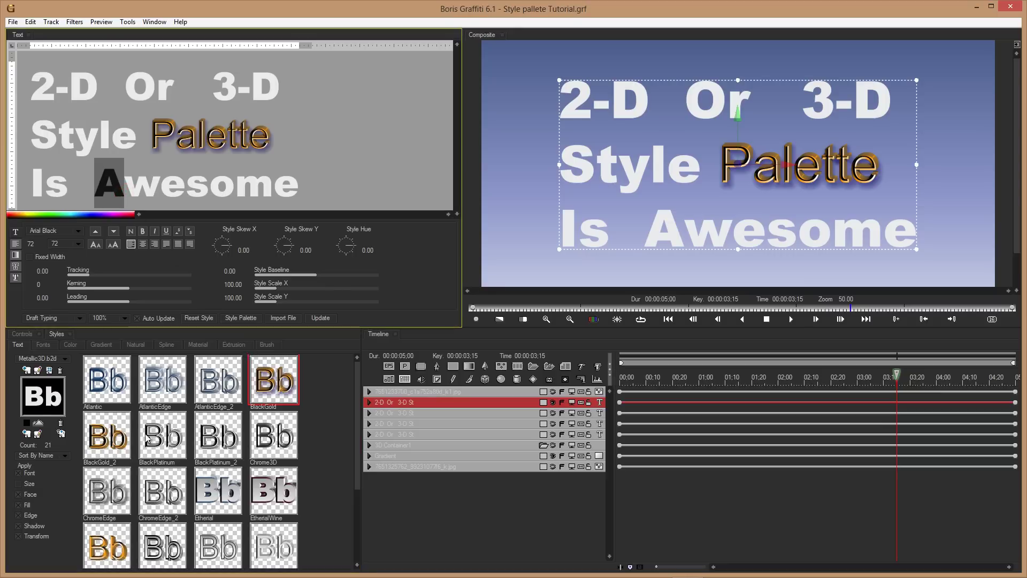
pyautogui.click(164, 381)
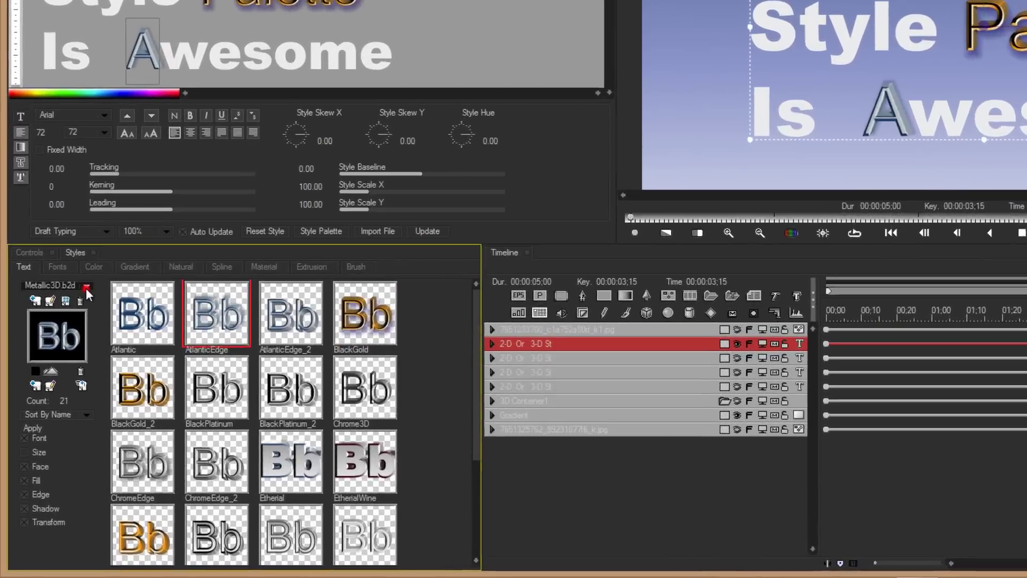
# Step: Load the 12 simulated extrusion.B2D library and give 'ome' of 'Awesome' its orange extruded style
pyautogui.click(64, 358)
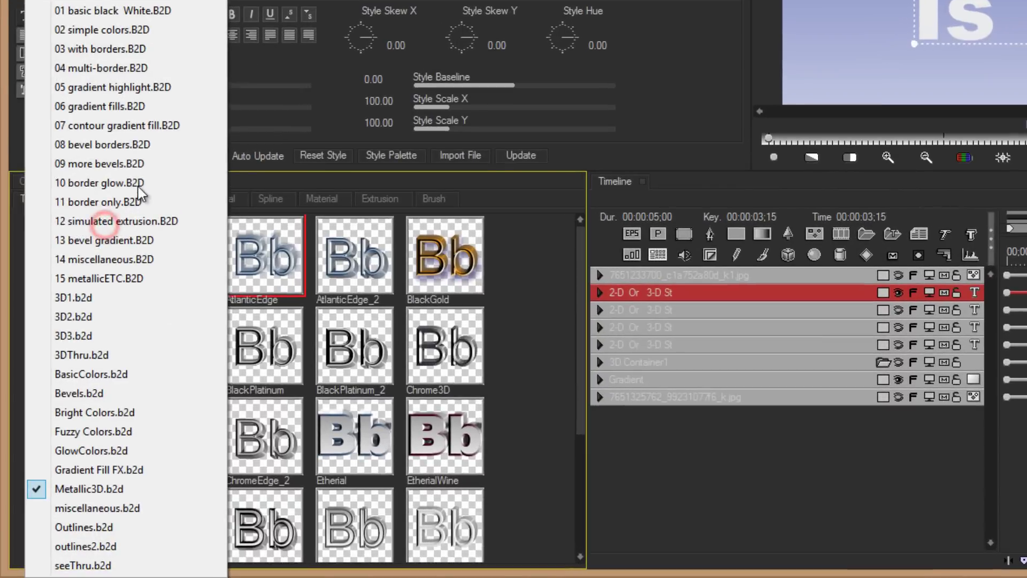
pyautogui.click(88, 224)
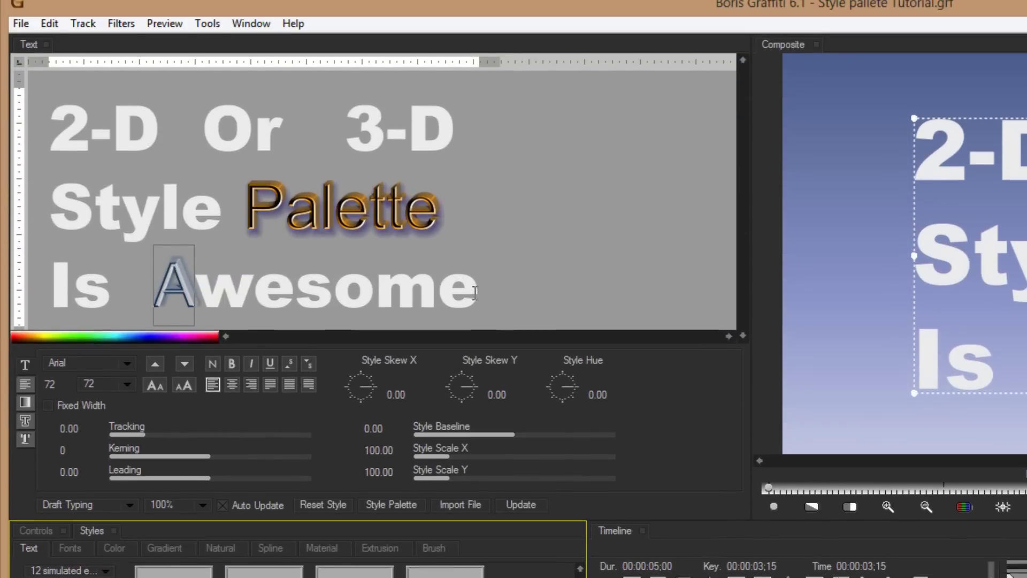
pyautogui.moveTo(482, 294); pyautogui.dragTo(332, 293)
pyautogui.click(297, 417)
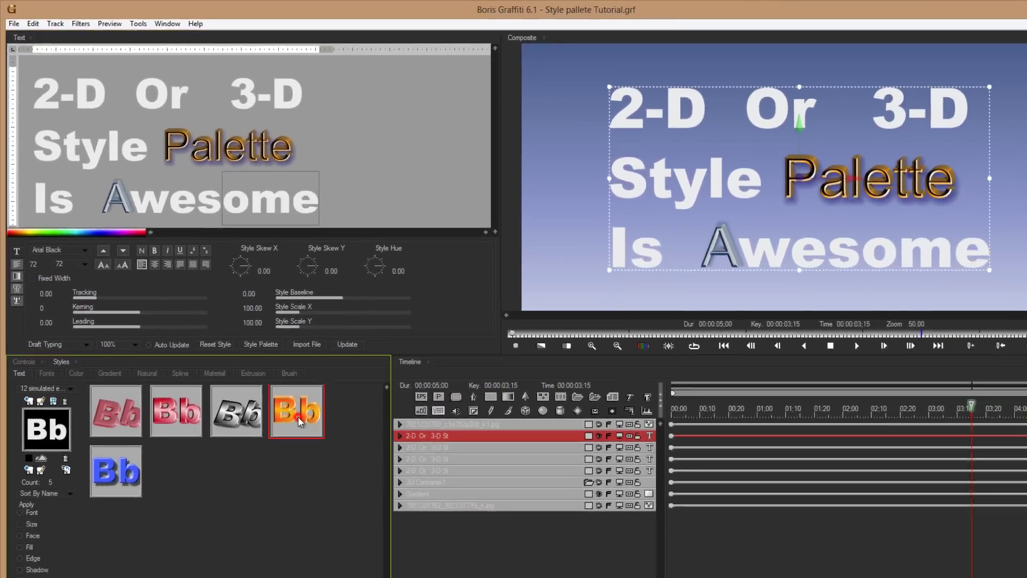
pyautogui.doubleClick(297, 416)
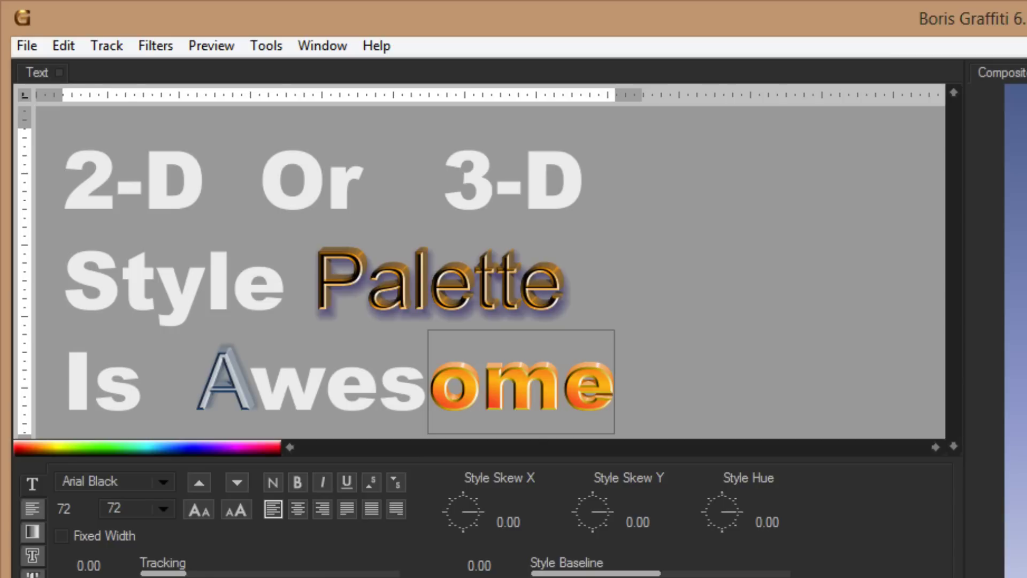
pyautogui.moveTo(578, 282); pyautogui.dragTo(313, 263)
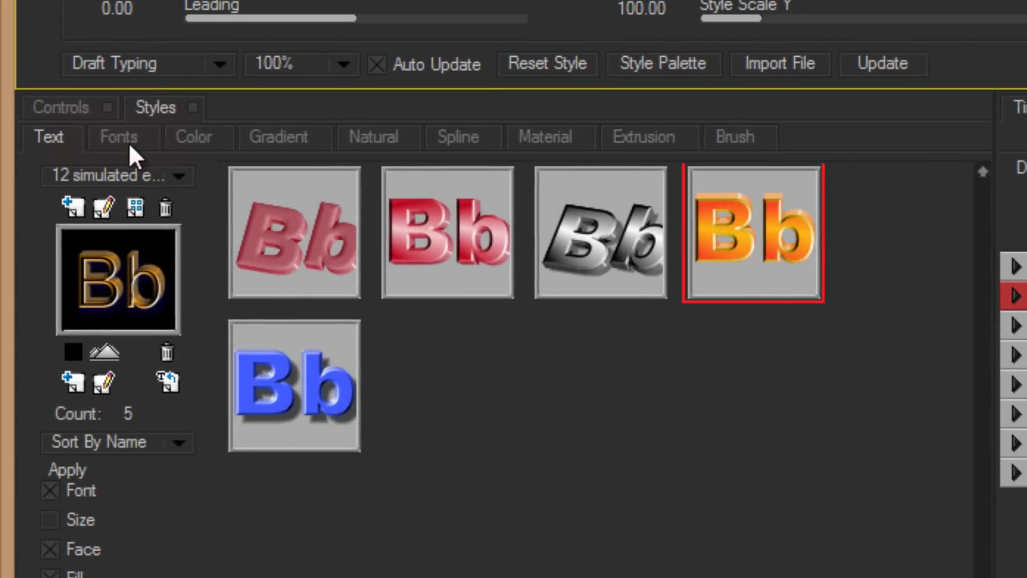
# Step: On the Fonts styles tab, create a new font library named 'load fonts'
pyautogui.click(117, 138)
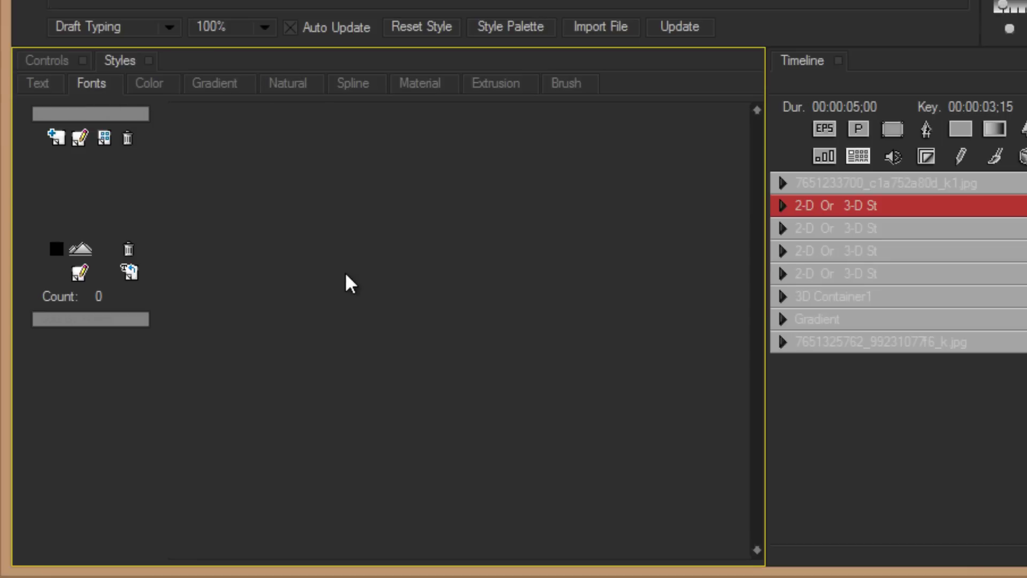
pyautogui.click(57, 139)
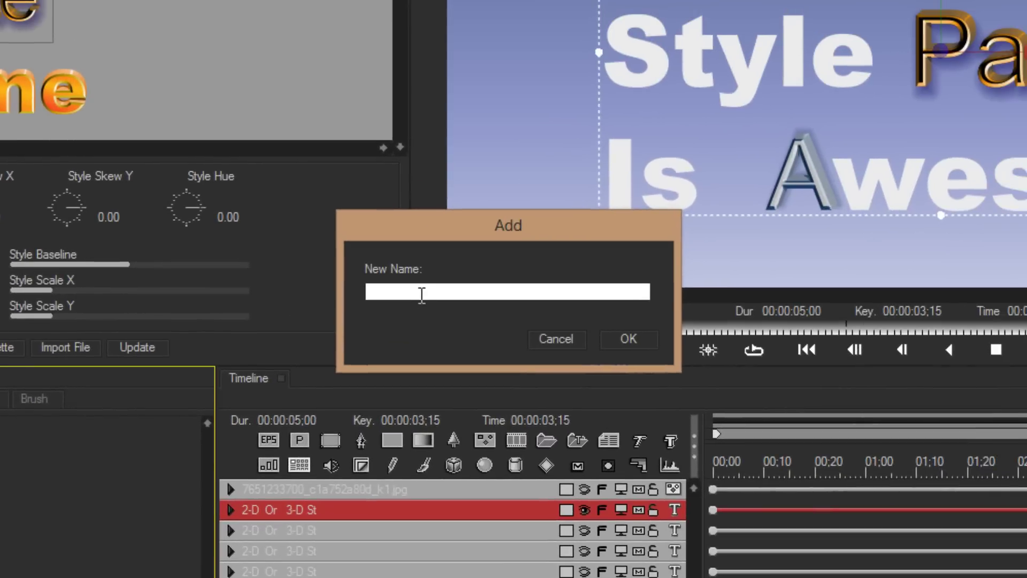
pyautogui.click(422, 295)
pyautogui.write('oad fonts')
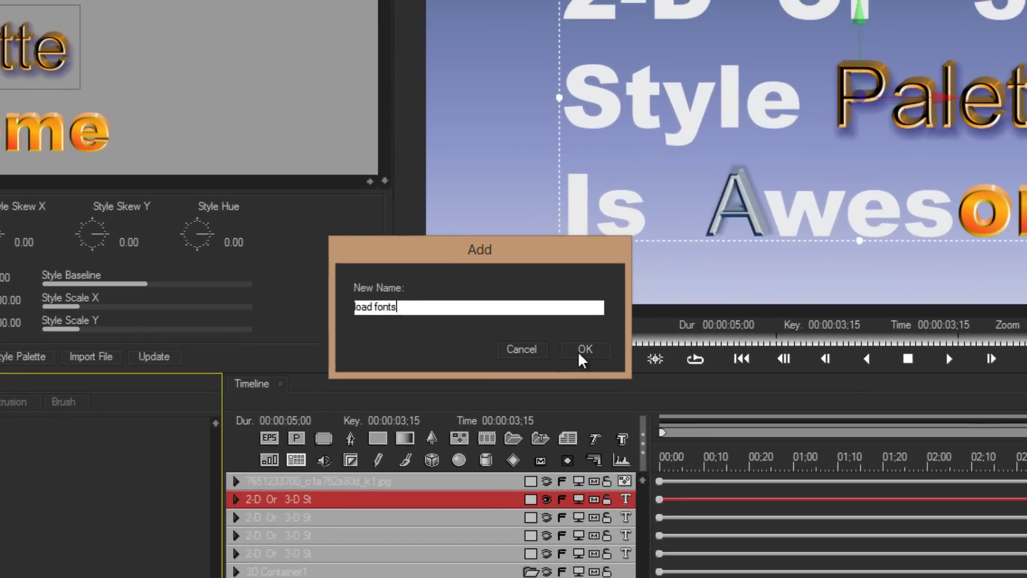
pyautogui.click(585, 350)
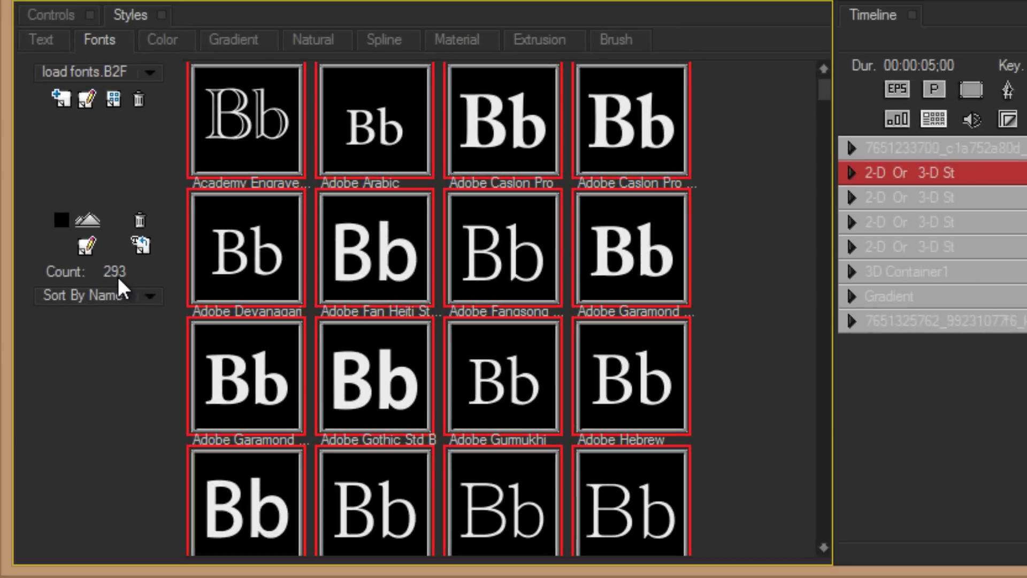
# Step: Preview Adobe Caslon Pro, Fan Heiti, Gothic Std B and Ming Std L fonts on 'Palette'
pyautogui.moveTo(824, 86); pyautogui.dragTo(809, 158)
pyautogui.click(749, 138)
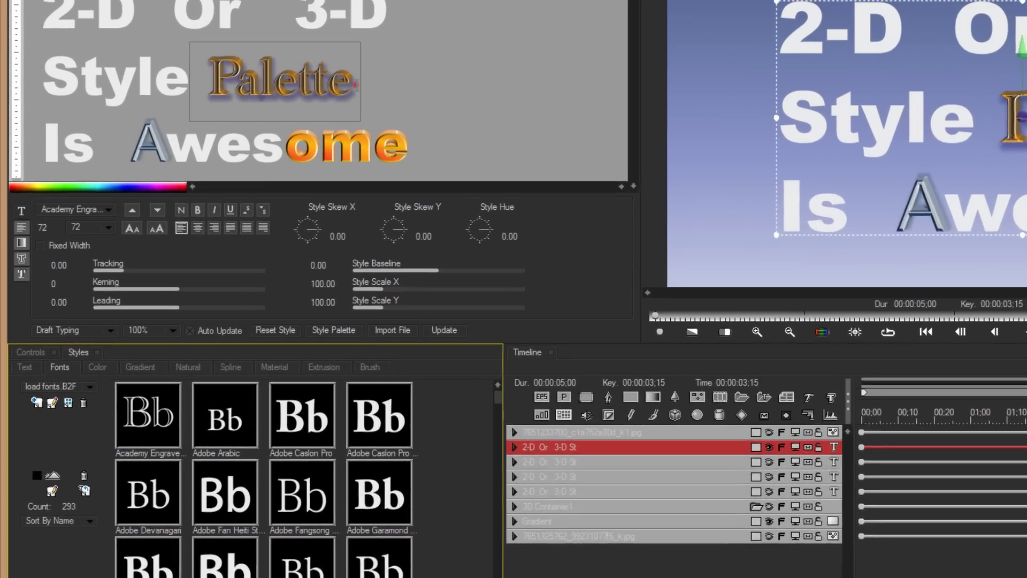
pyautogui.moveTo(286, 40); pyautogui.dragTo(164, 72)
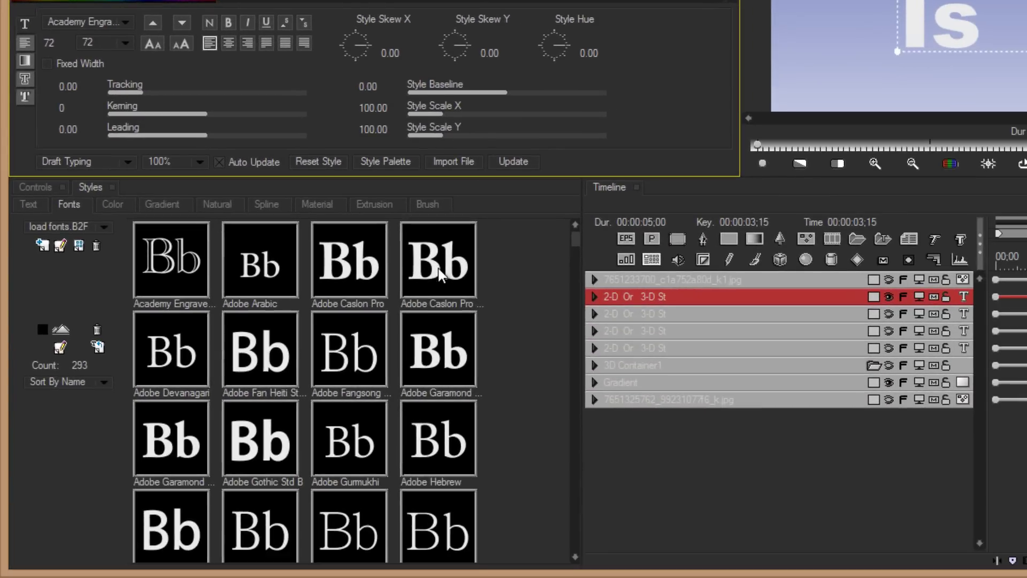
pyautogui.click(437, 267)
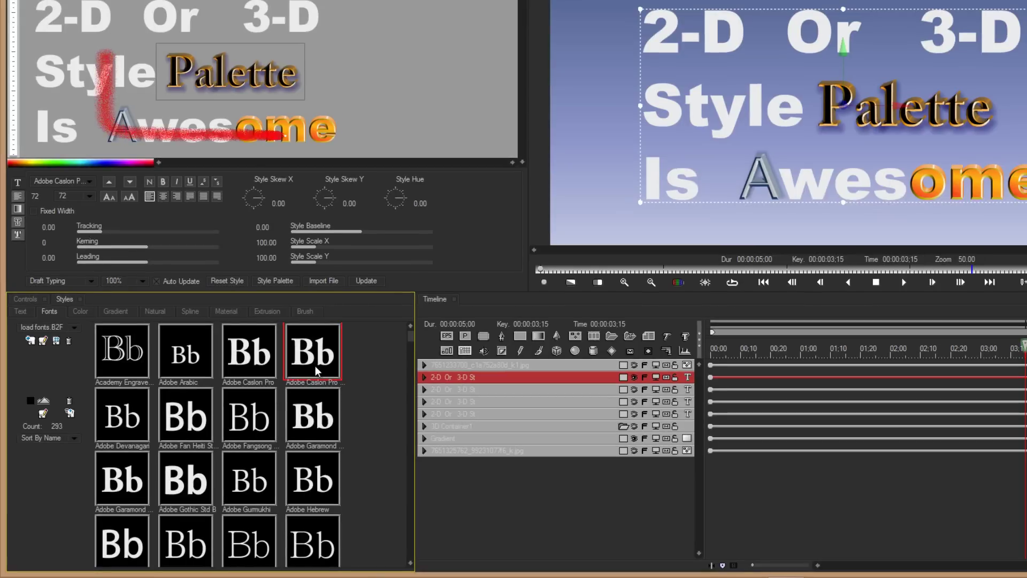
pyautogui.click(196, 419)
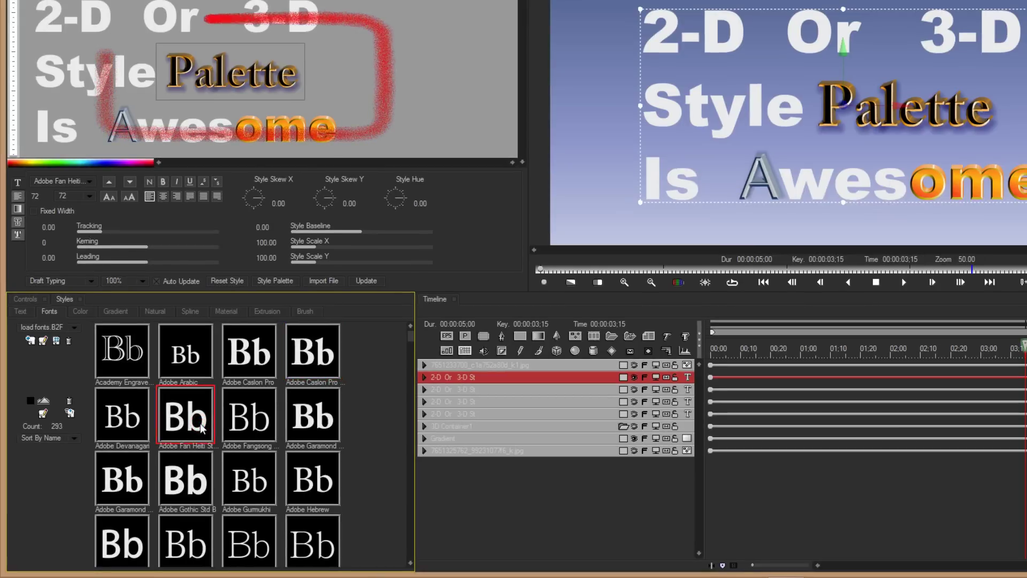
pyautogui.click(196, 491)
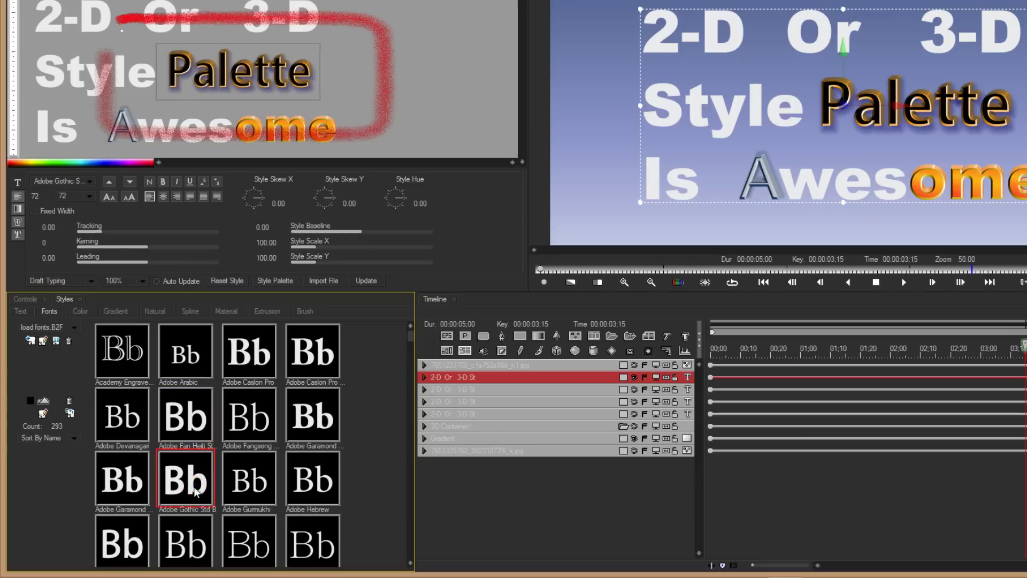
pyautogui.click(248, 540)
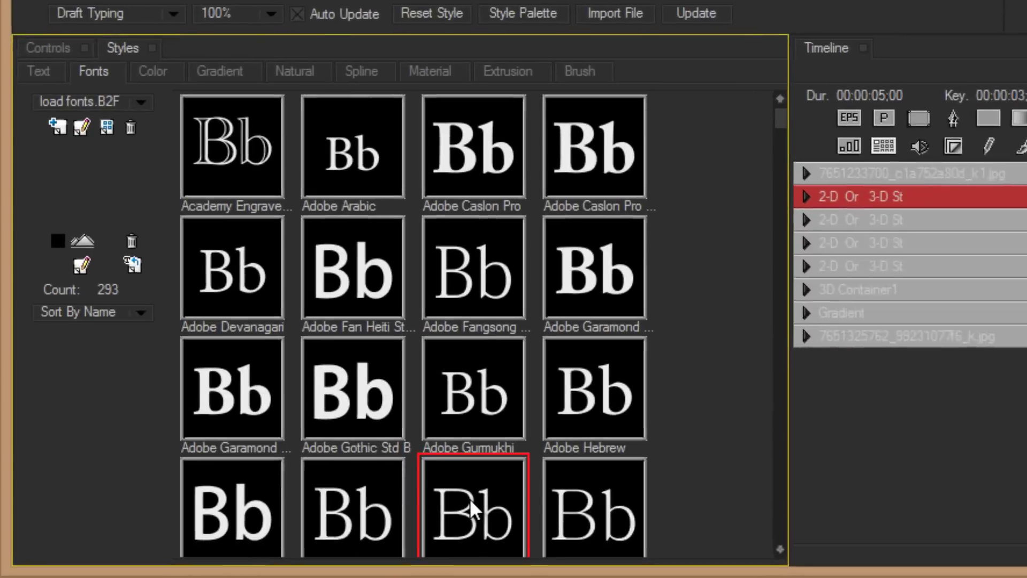
pyautogui.rightClick(248, 540)
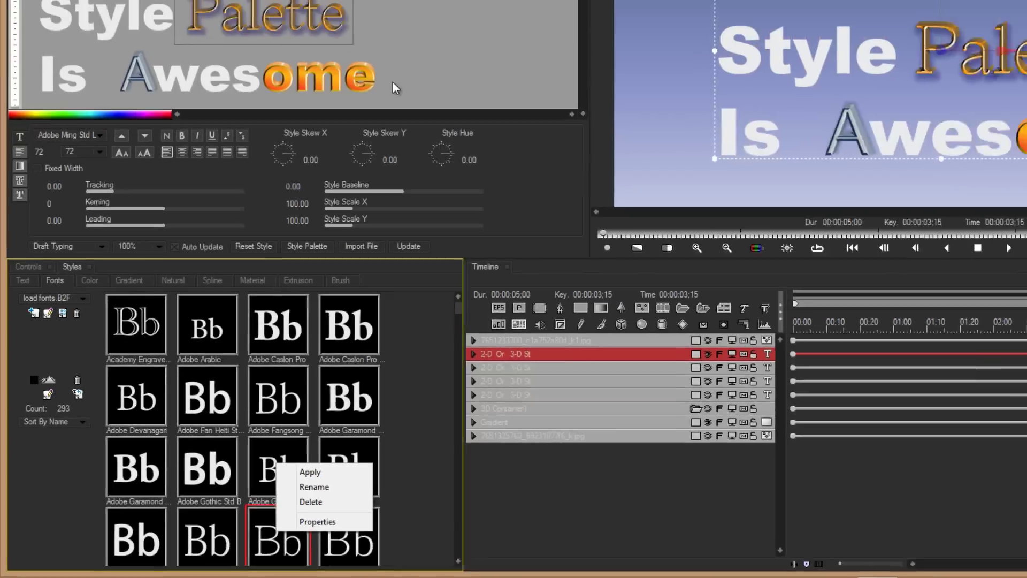
pyautogui.click(395, 87)
# Step: Set the entire title in Adobe Caslon Pro and reset its per-word styles
pyautogui.moveTo(309, 191); pyautogui.dragTo(27, 82)
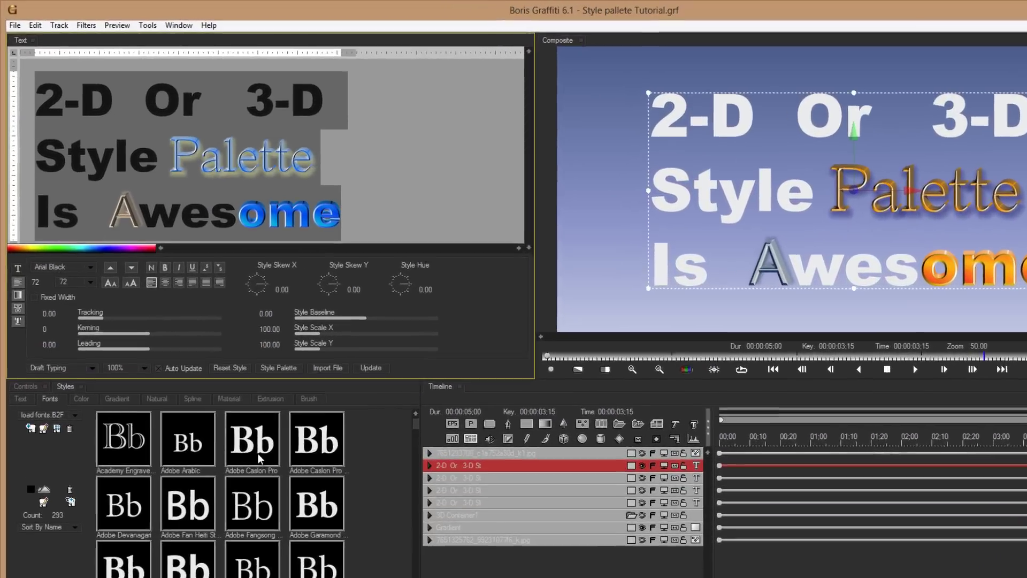
pyautogui.click(224, 395)
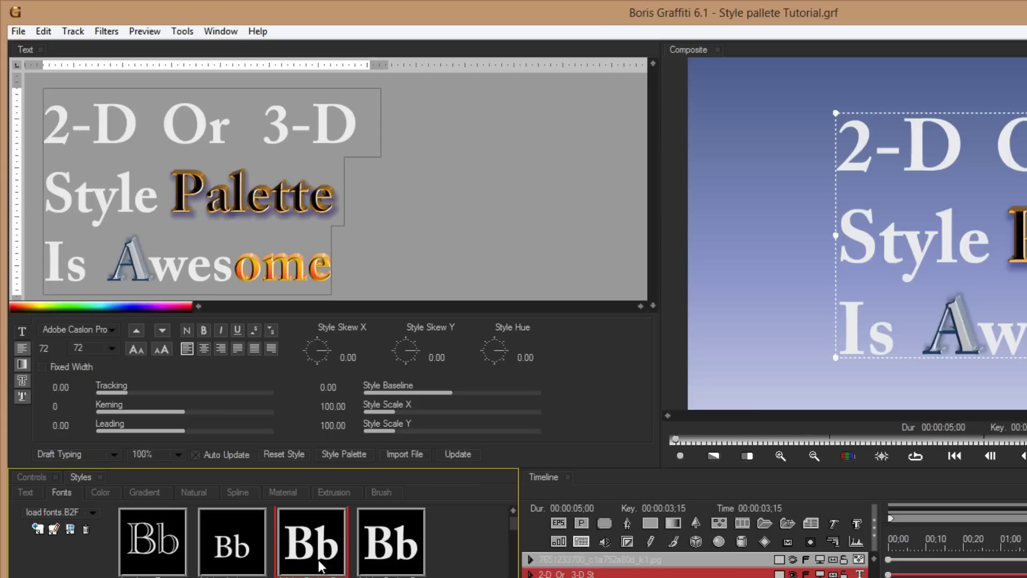
pyautogui.click(291, 454)
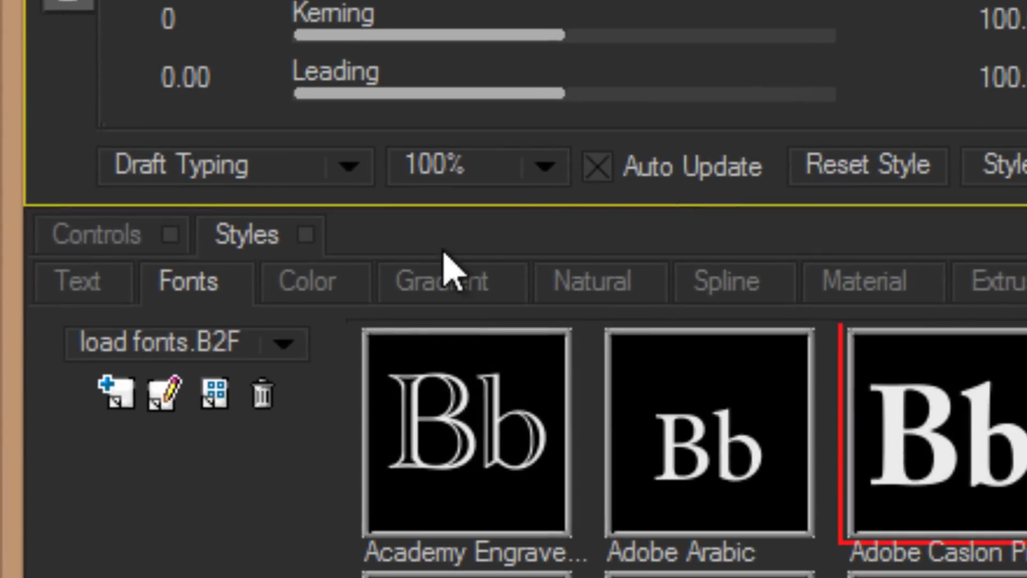
# Step: Color the whole title aqua blue, then change it to red
pyautogui.click(328, 287)
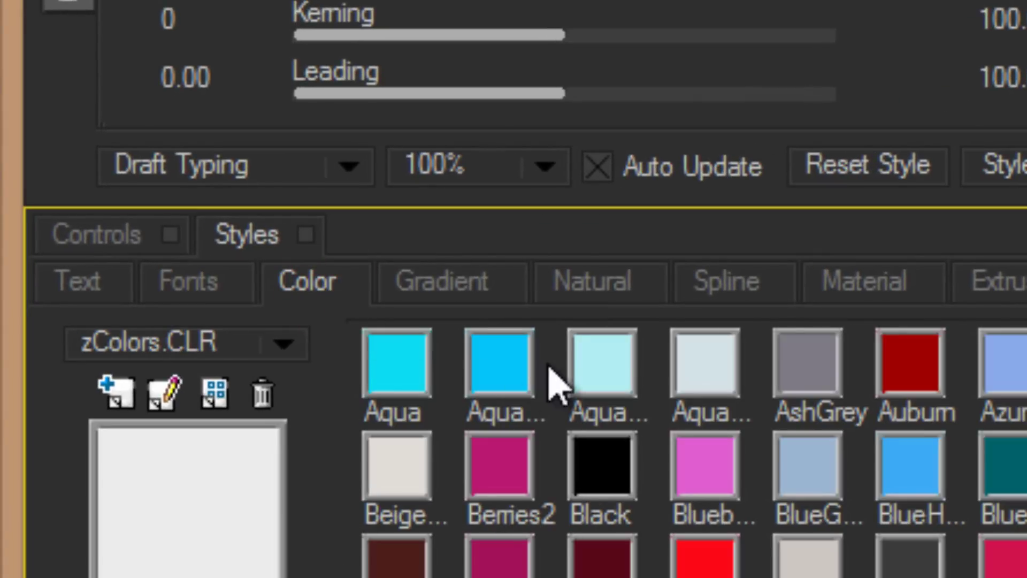
pyautogui.click(499, 364)
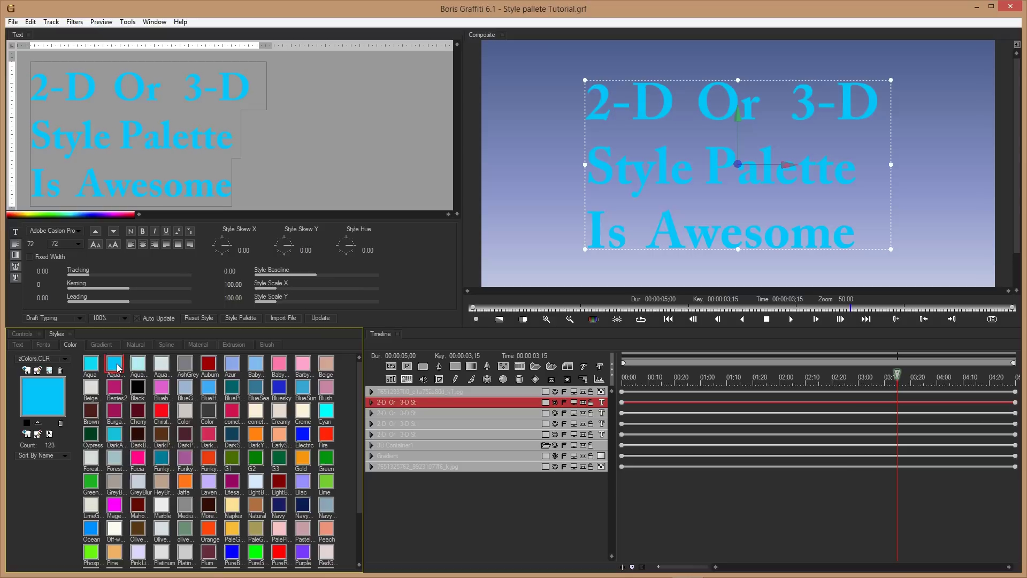
pyautogui.click(161, 412)
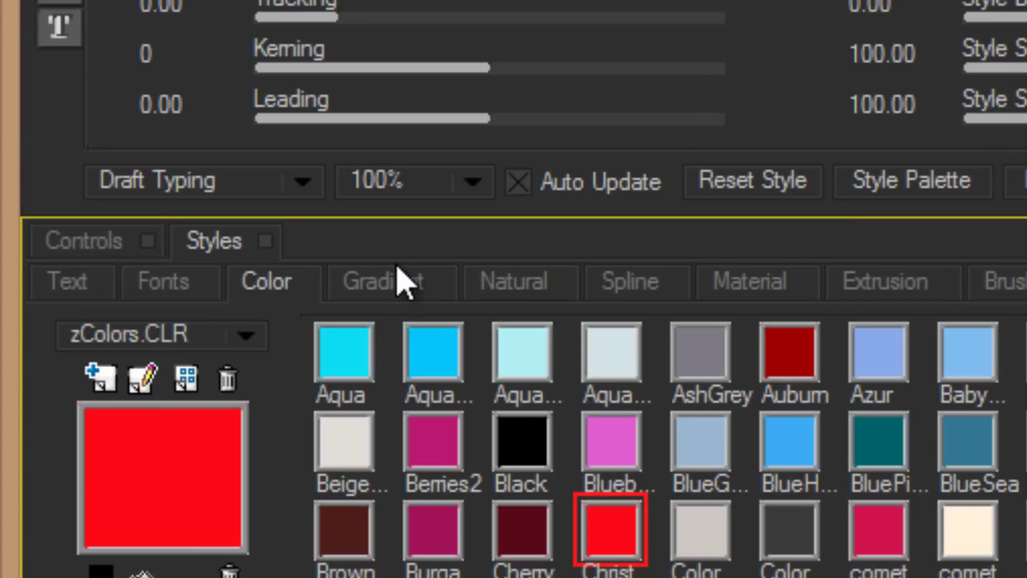
# Step: Try the Funky gradient, then apply BlackWave from the Slanted.GRD gradient library
pyautogui.click(404, 289)
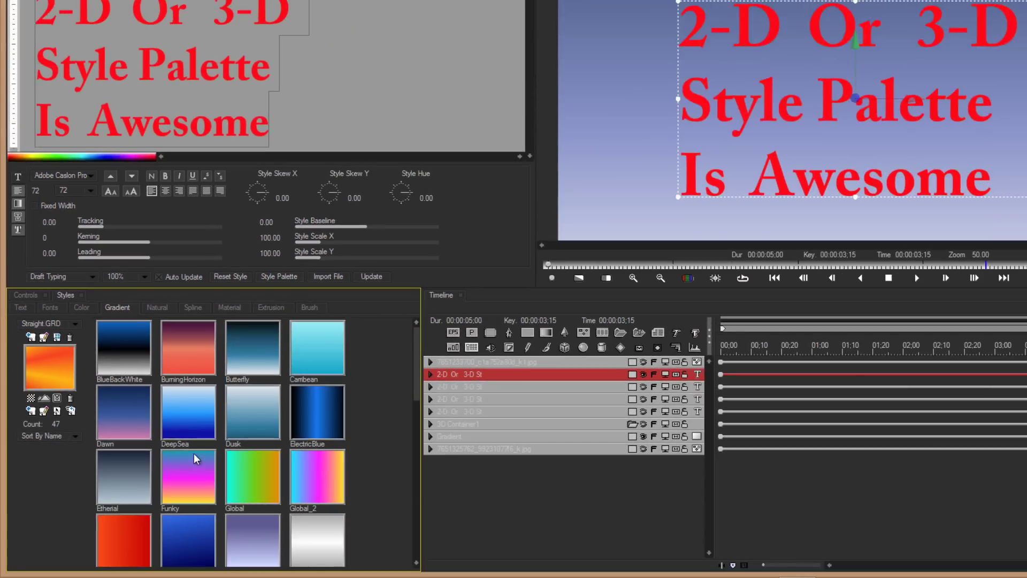
pyautogui.click(297, 532)
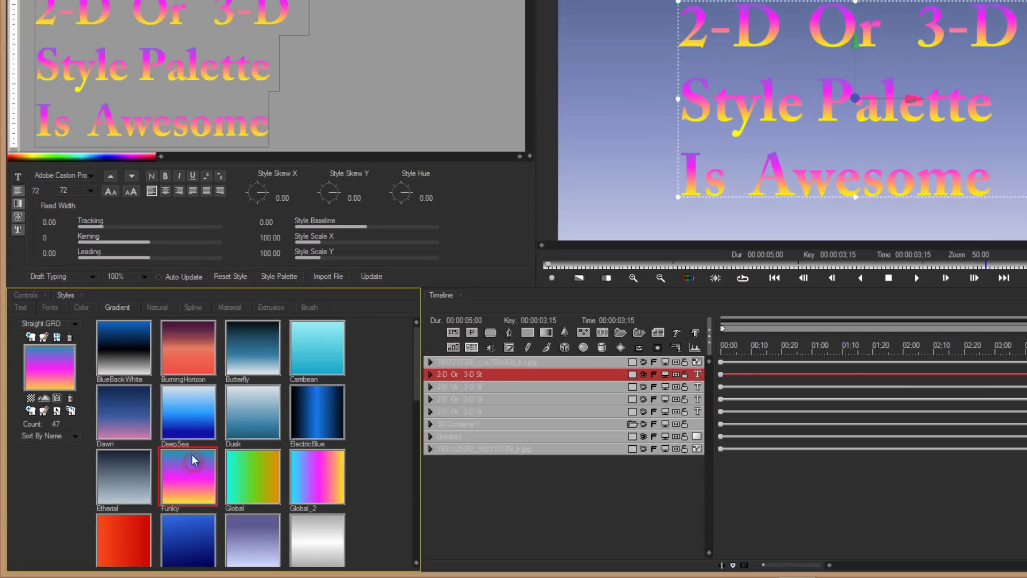
pyautogui.click(77, 324)
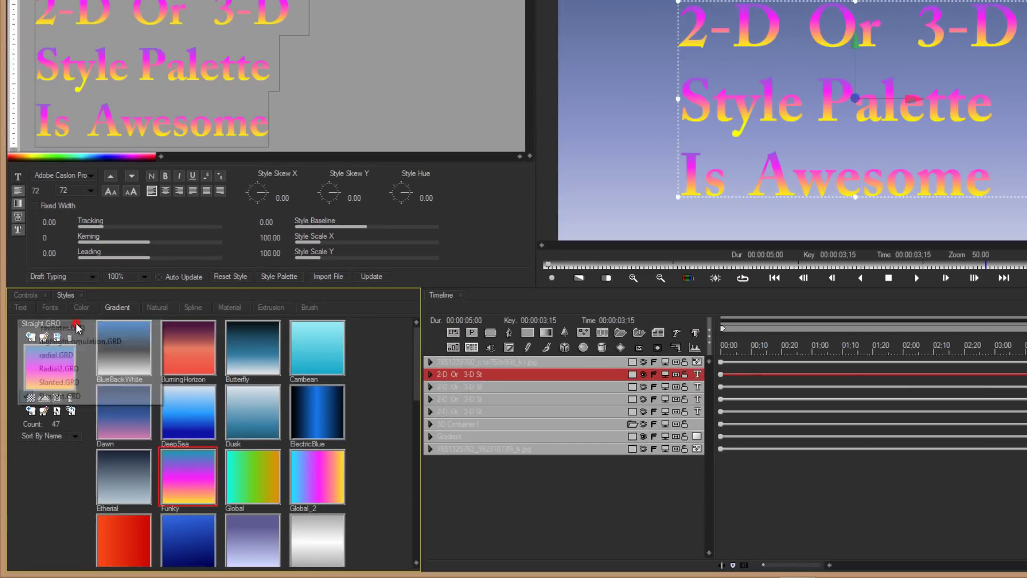
pyautogui.click(62, 382)
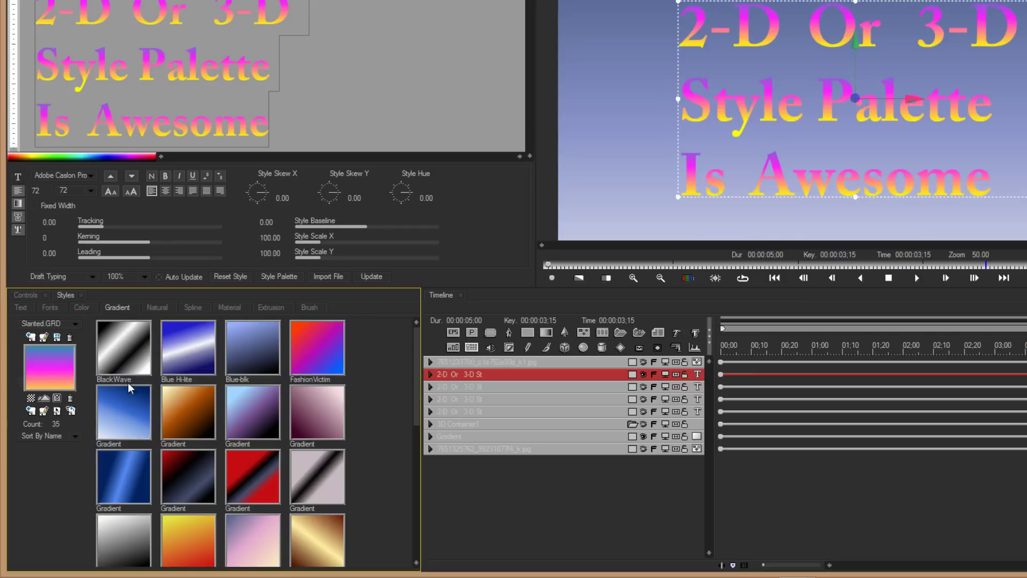
pyautogui.click(122, 357)
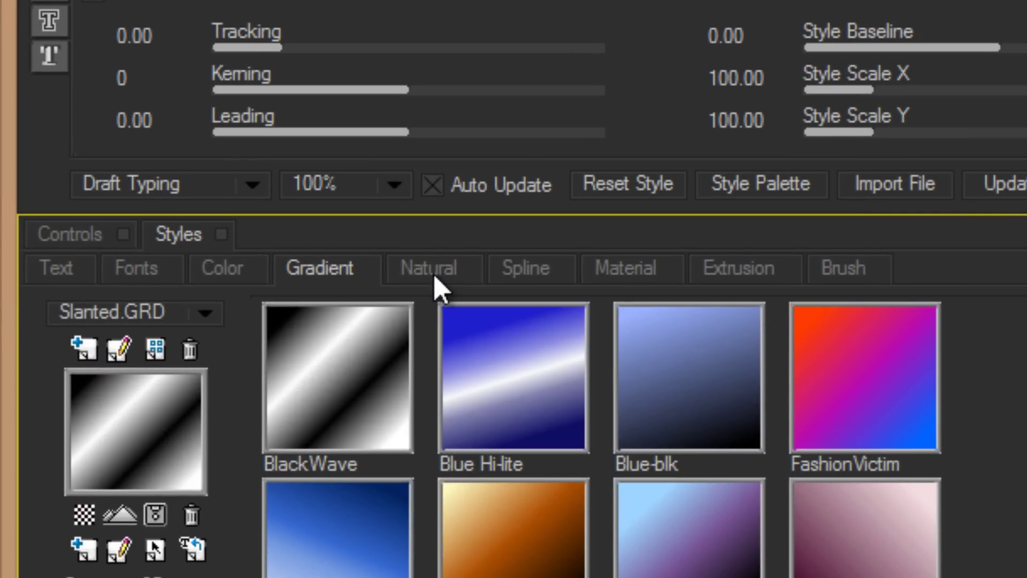
# Step: Browse the natural texture styles, then return to the layer's control settings
pyautogui.click(196, 330)
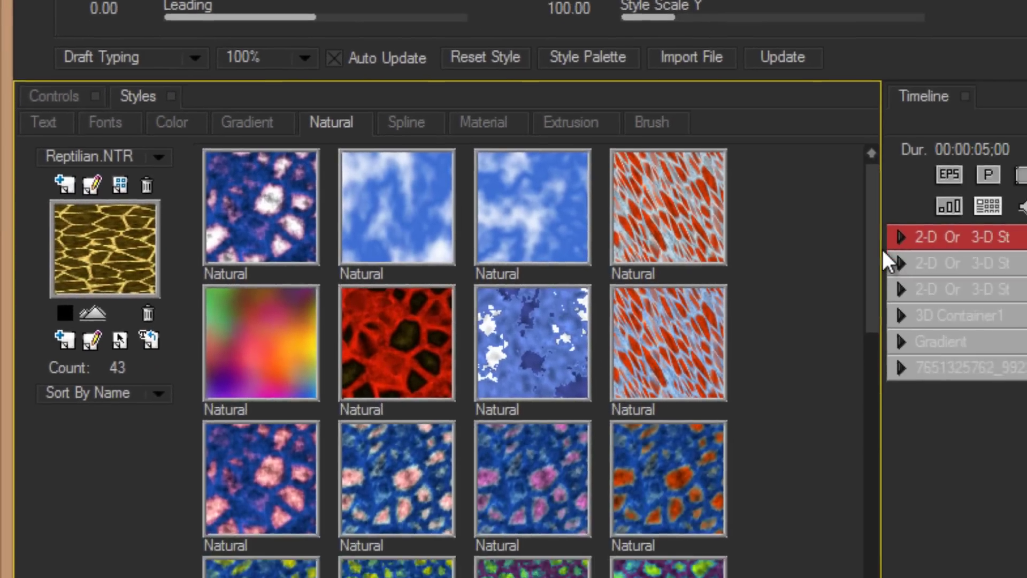
pyautogui.moveTo(873, 250); pyautogui.dragTo(871, 302)
pyautogui.moveTo(779, 230); pyautogui.dragTo(761, 109)
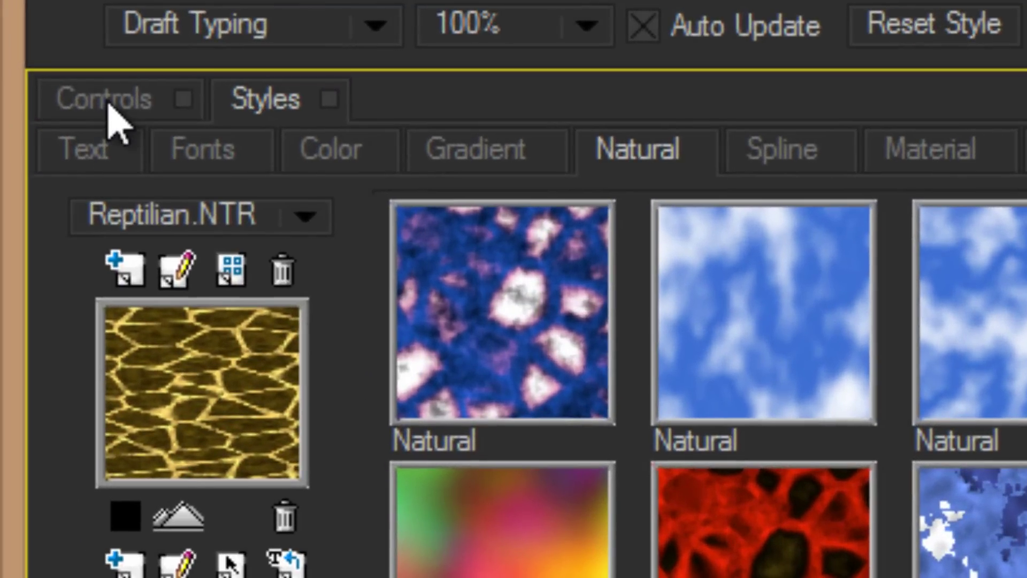
pyautogui.click(108, 105)
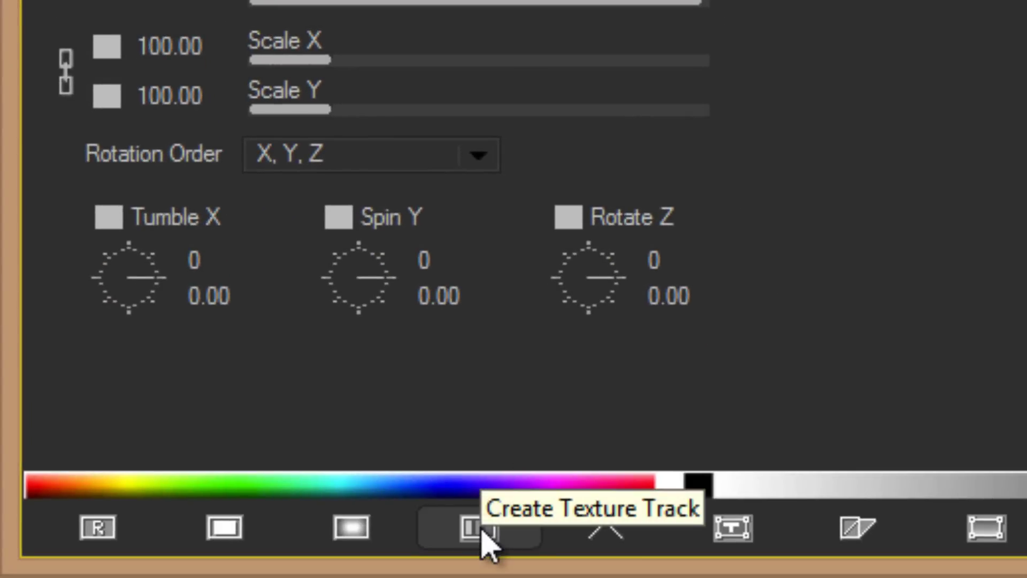
# Step: Create a texture track for the title and set its Texture media to Natural
pyautogui.click(480, 528)
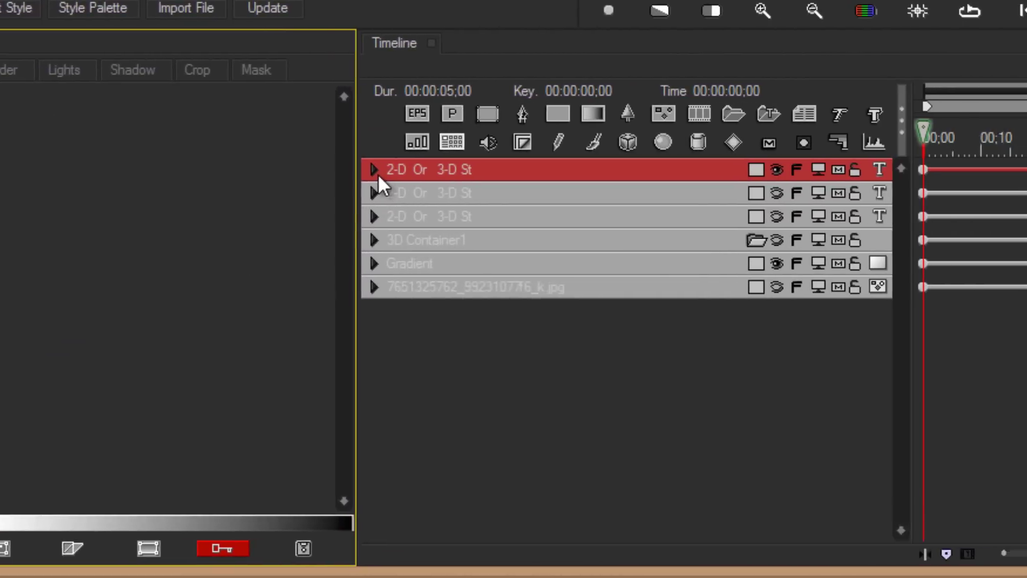
pyautogui.click(296, 169)
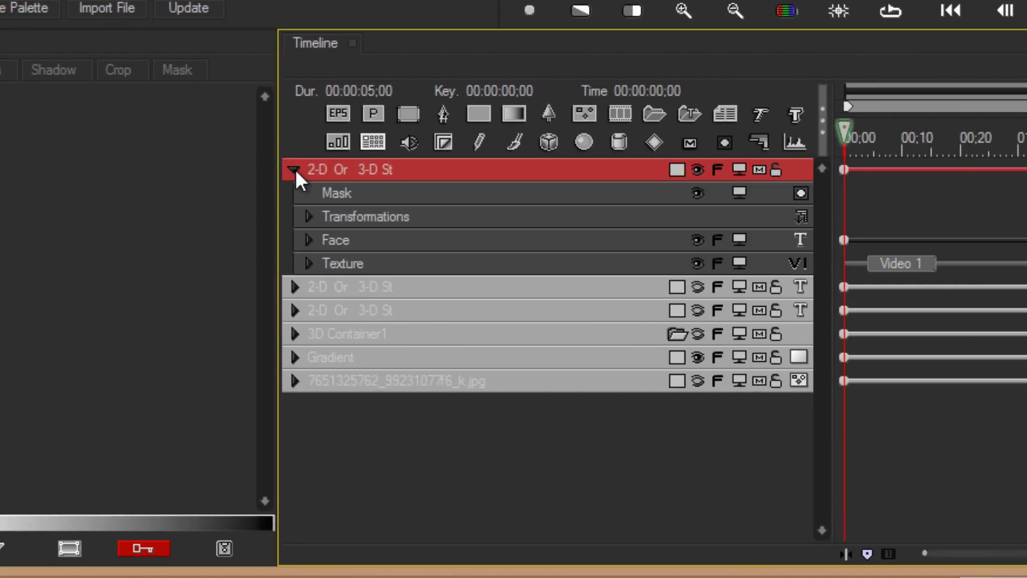
pyautogui.click(407, 267)
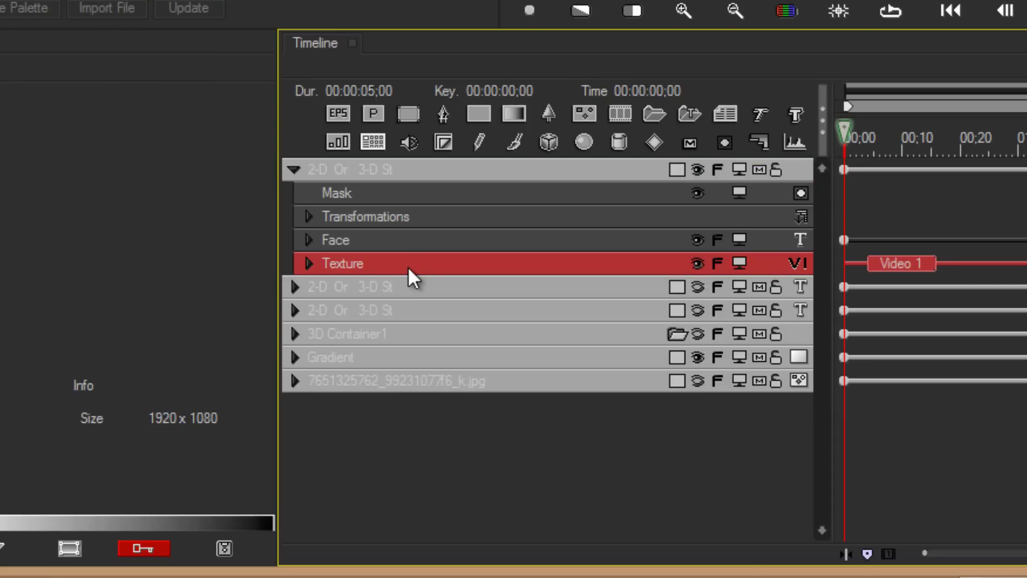
pyautogui.click(799, 264)
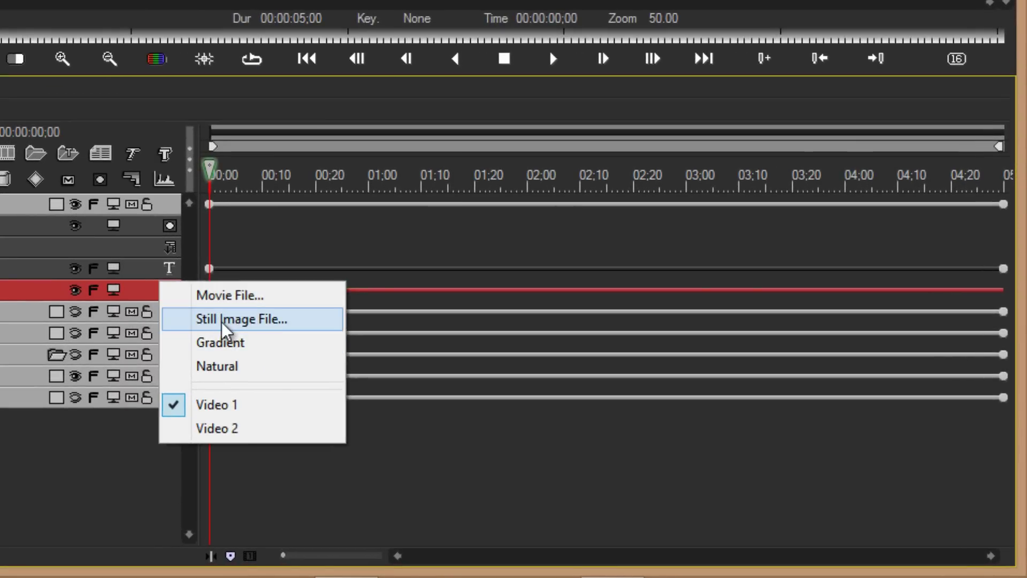
pyautogui.click(219, 368)
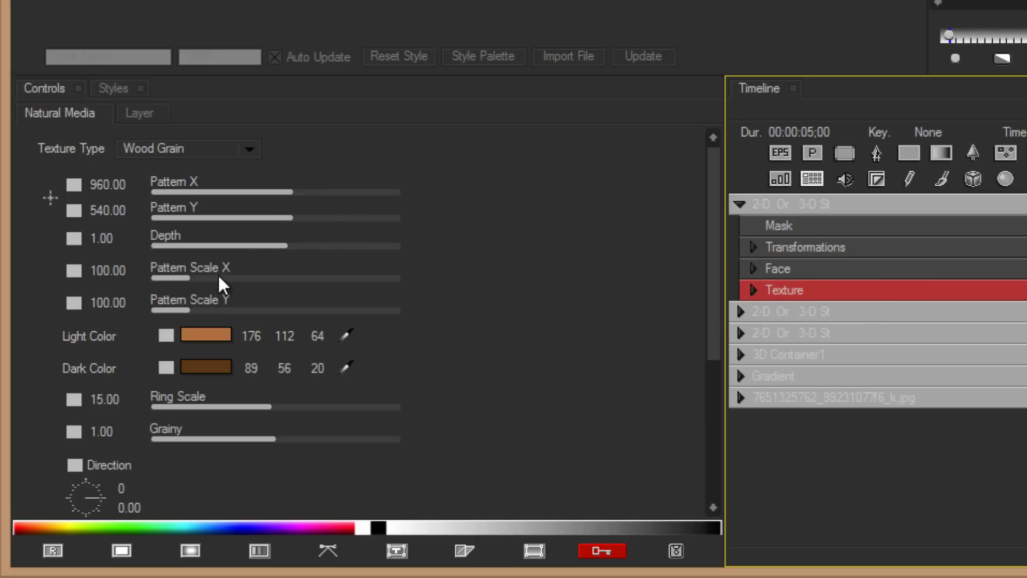
# Step: Try the Natural textures on the title: reptilian, two blue clouds, blue patchy and red cell
pyautogui.click(116, 89)
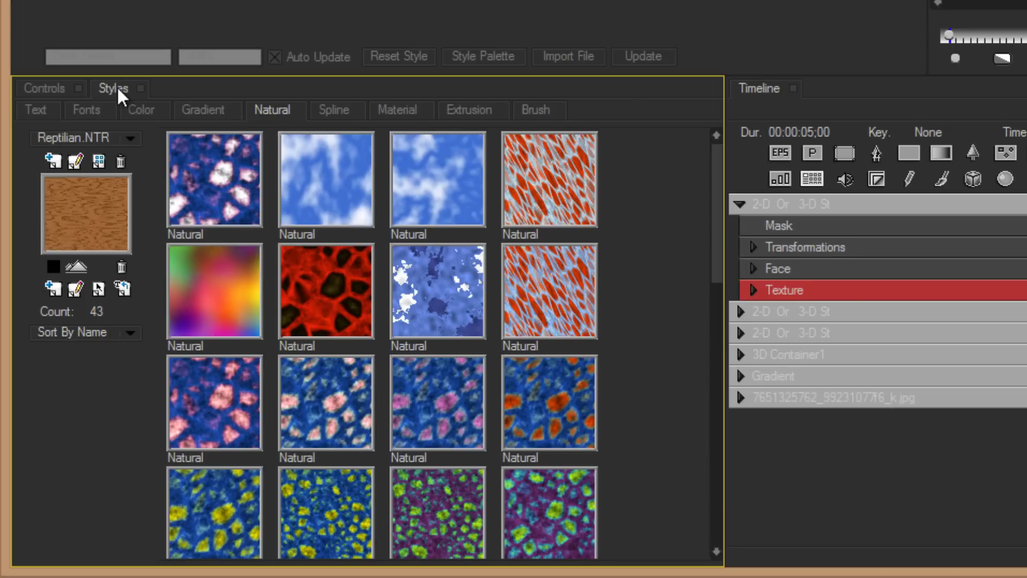
pyautogui.click(219, 184)
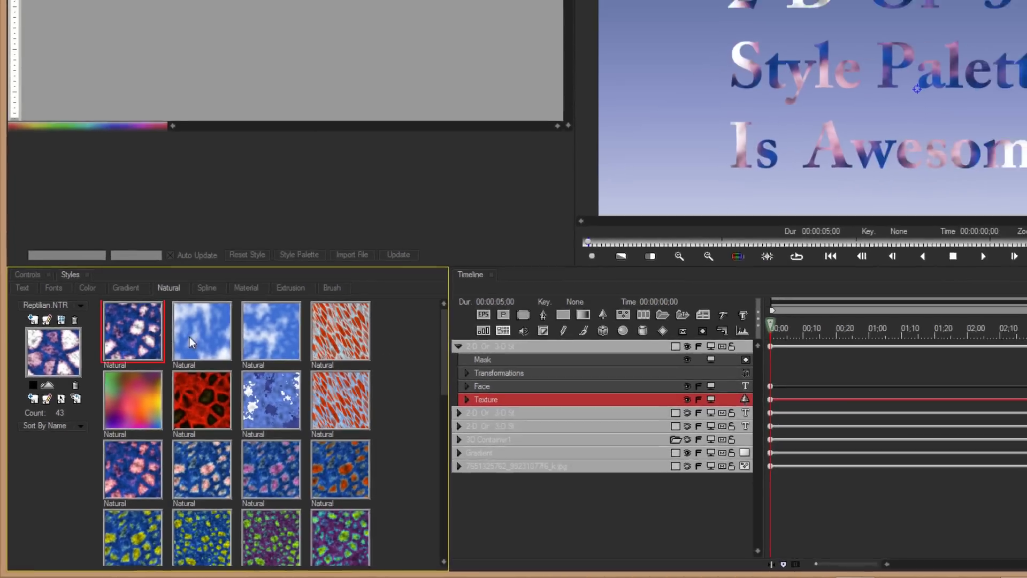
pyautogui.click(189, 336)
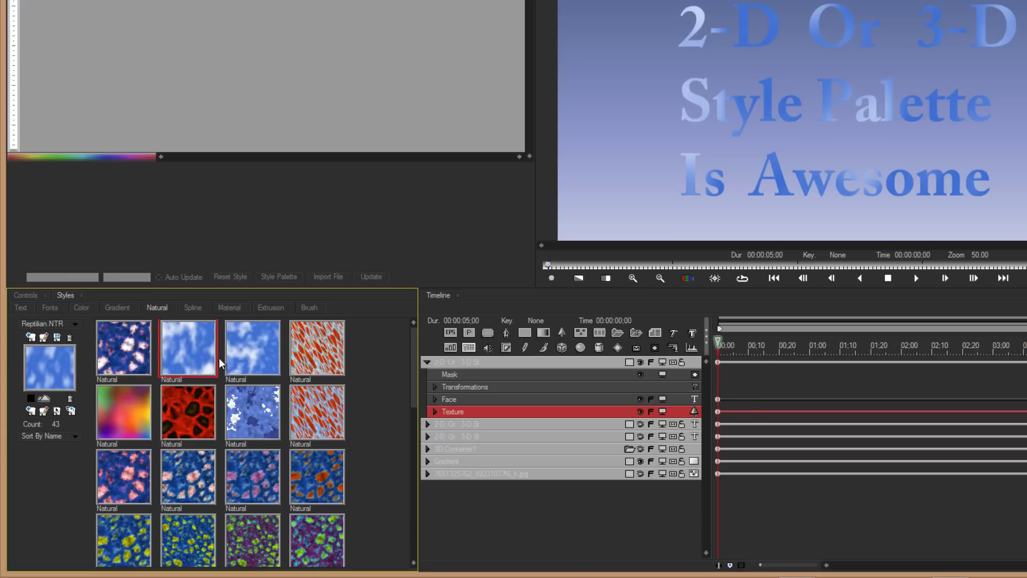
pyautogui.click(277, 342)
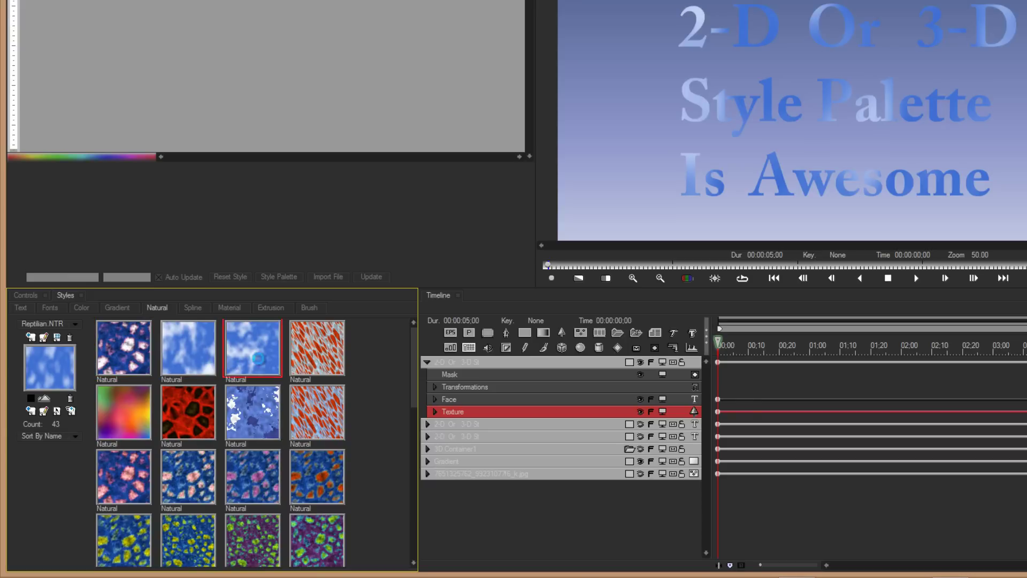
pyautogui.click(261, 419)
pyautogui.click(197, 423)
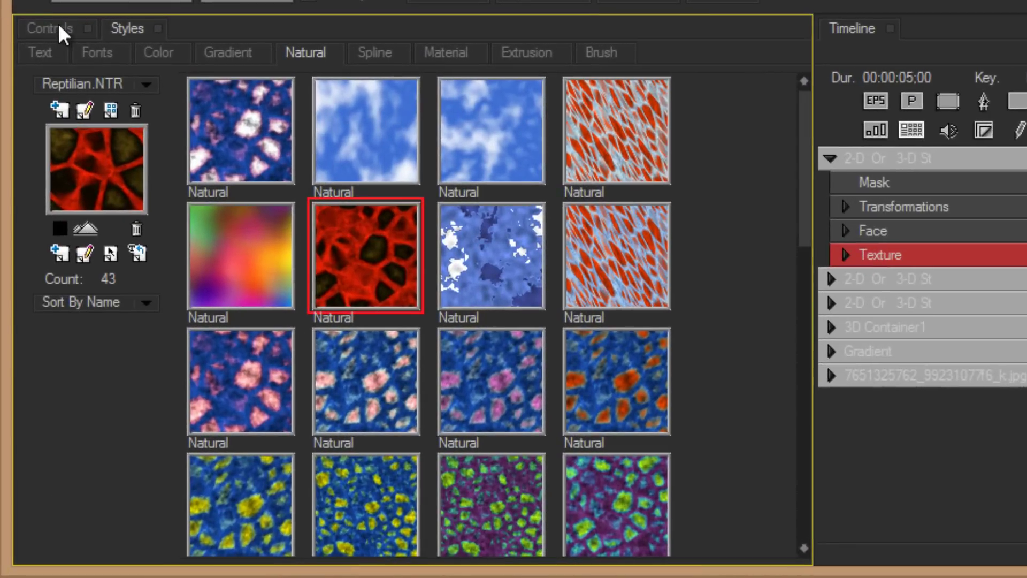
# Step: After checking the reptilian texture settings, load Marble.NTR and apply Gray, then Black2 marble
pyautogui.click(60, 29)
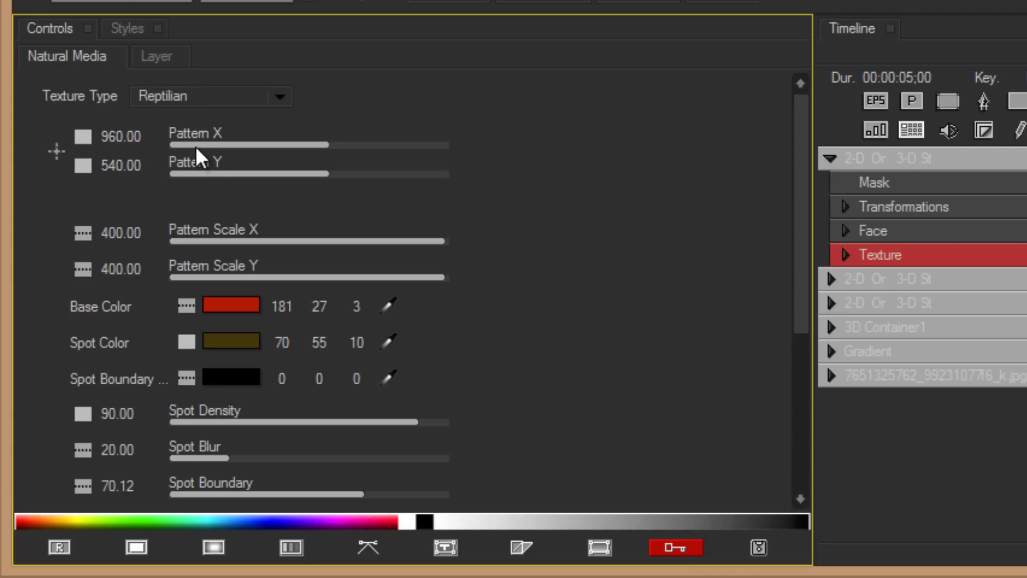
pyautogui.click(139, 31)
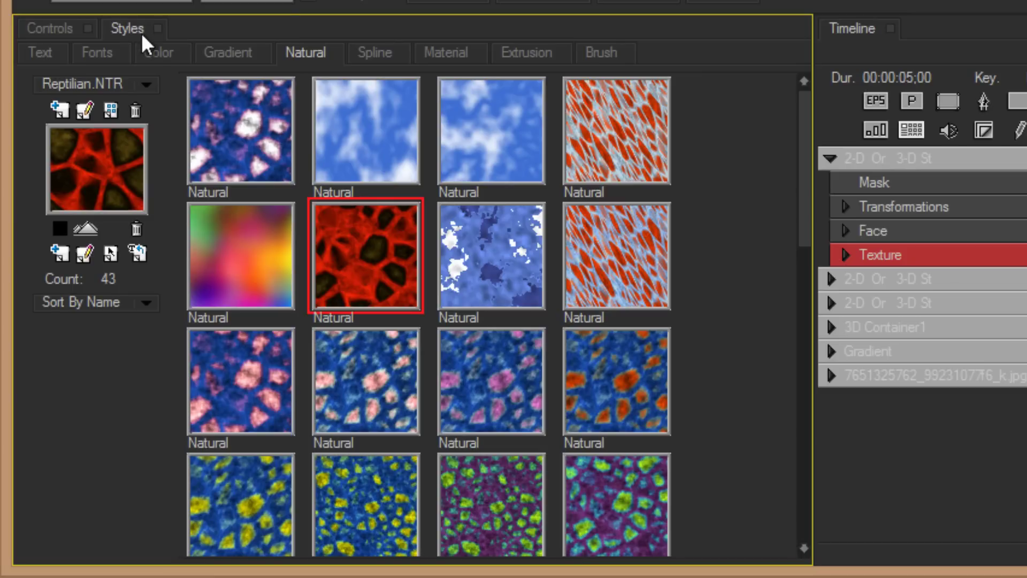
pyautogui.click(150, 86)
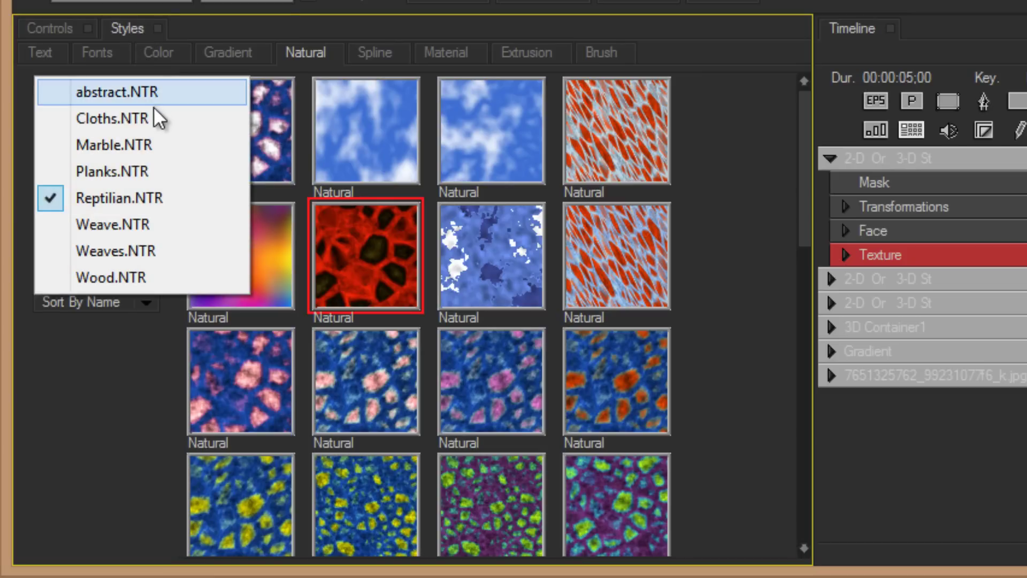
pyautogui.click(136, 144)
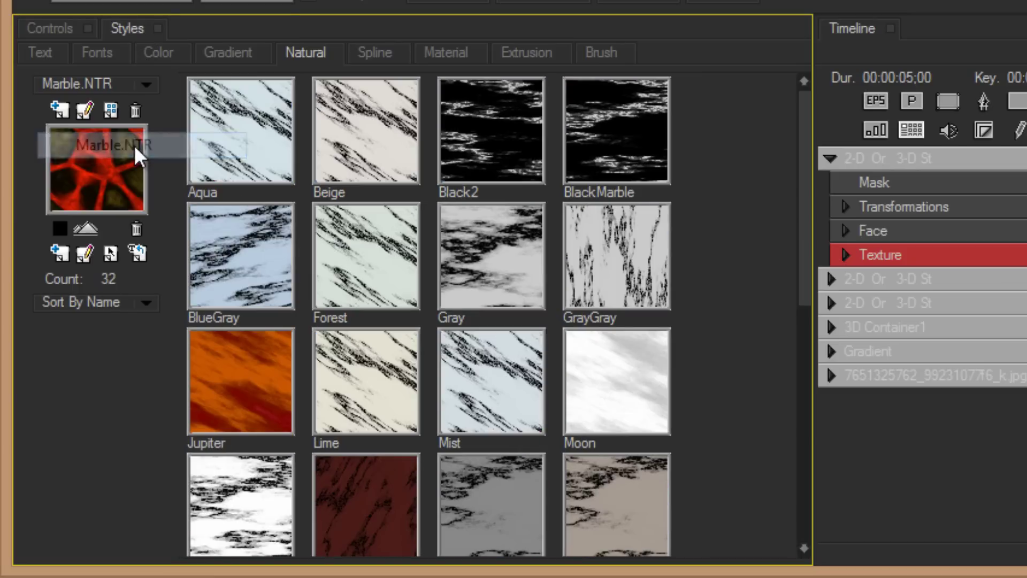
pyautogui.click(452, 274)
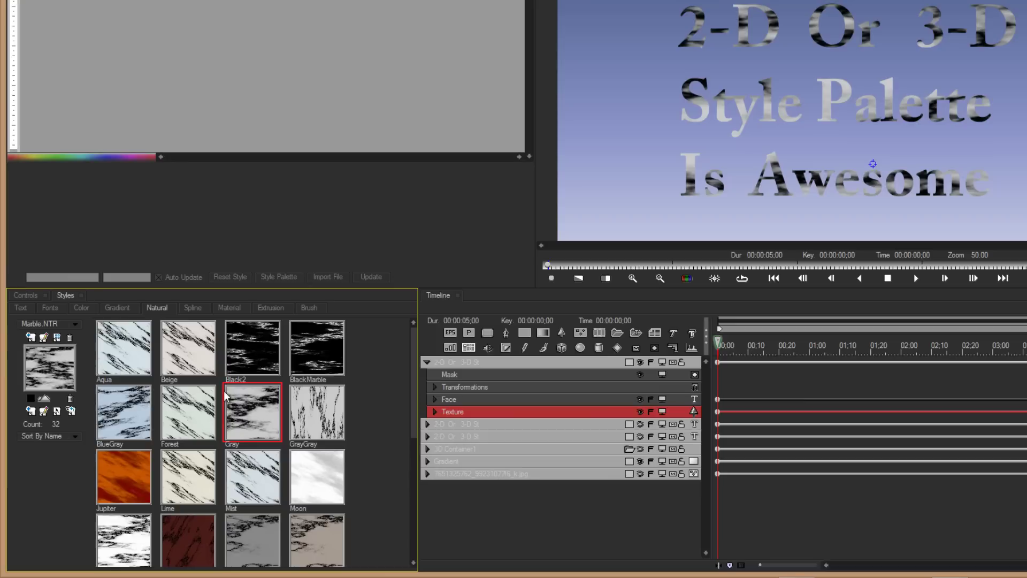
pyautogui.click(352, 281)
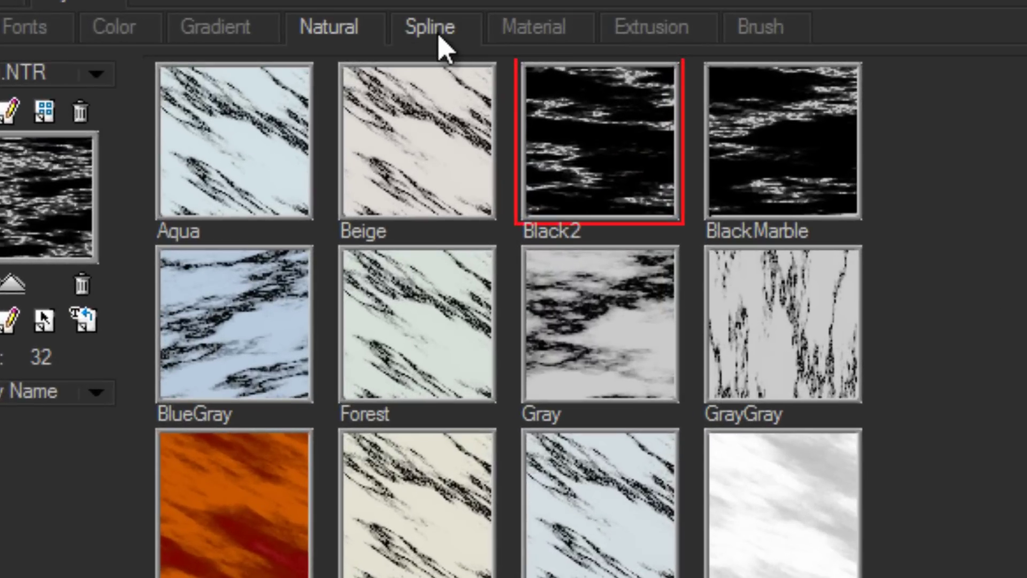
pyautogui.click(444, 48)
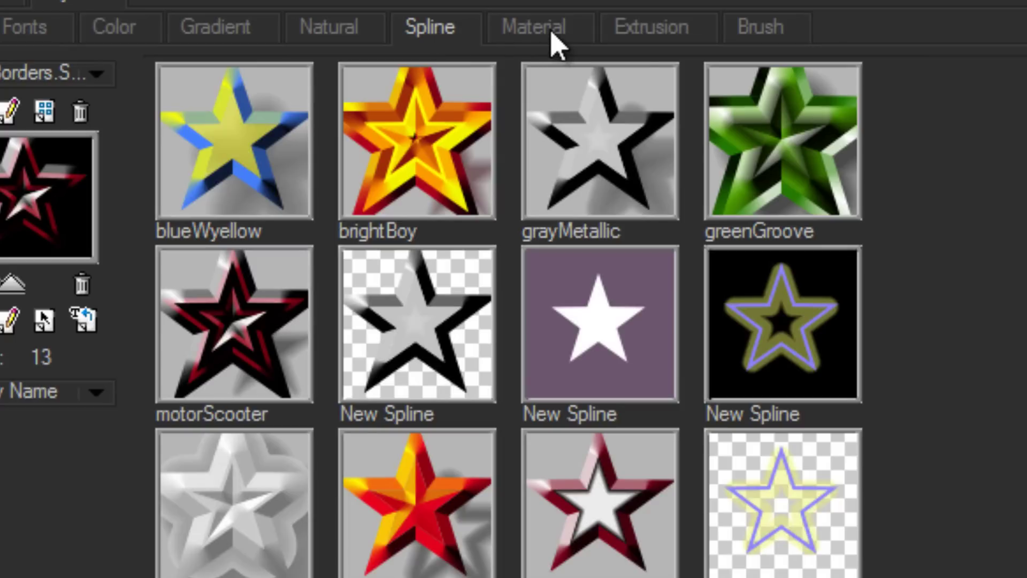
# Step: Browse the Material presets, then display the seven Extrusion style presets
pyautogui.click(554, 45)
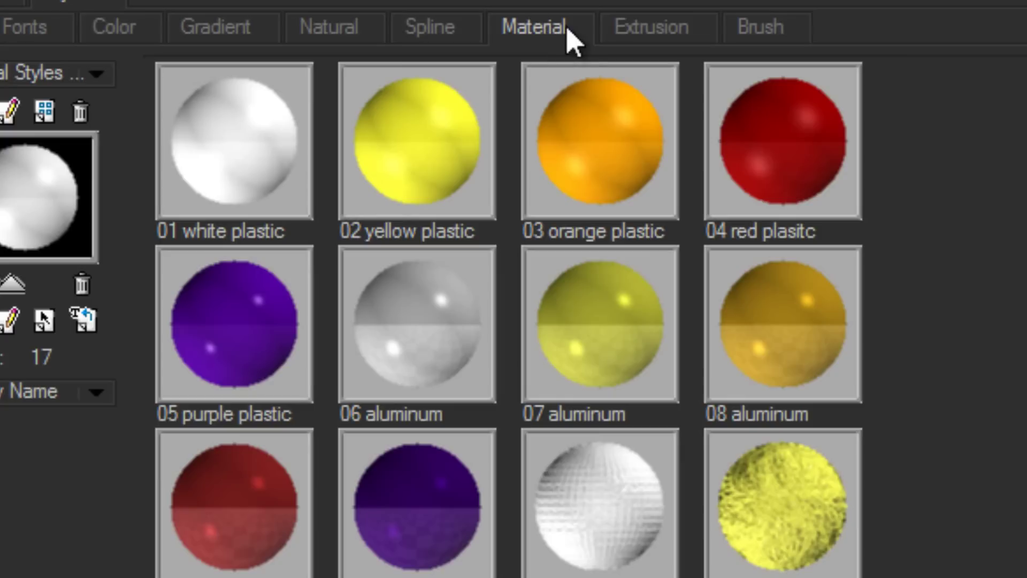
pyautogui.click(648, 40)
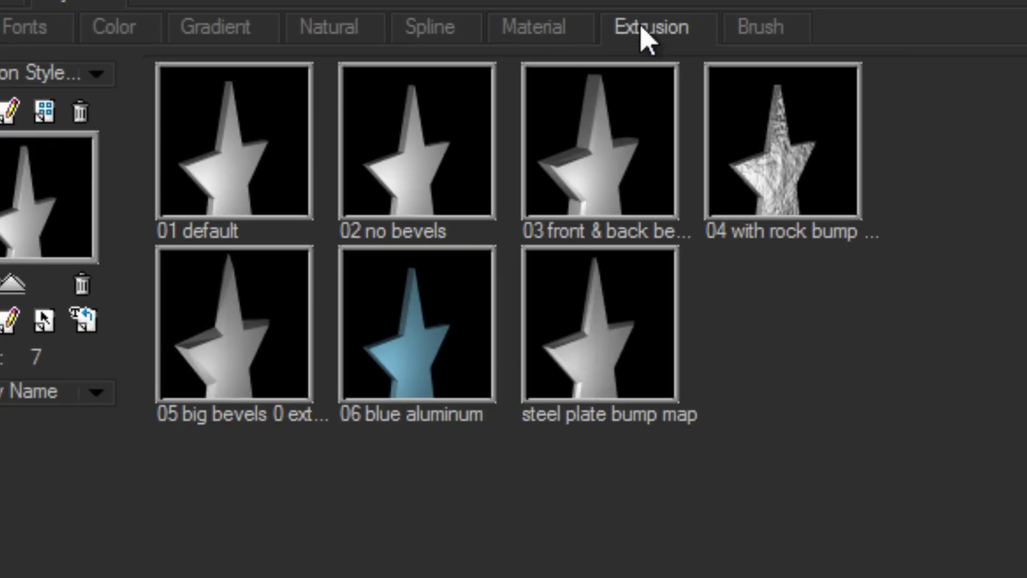